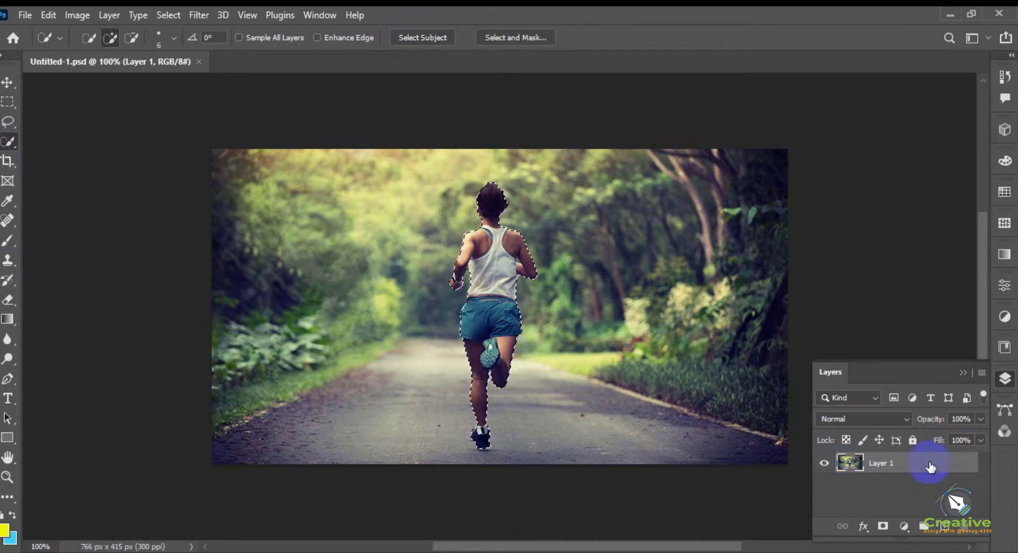
Copy the selected runner onto a new layer and darken Layer 1 with a Curves adjustment by lowering the RGB midtones.
key("ctrl+j")
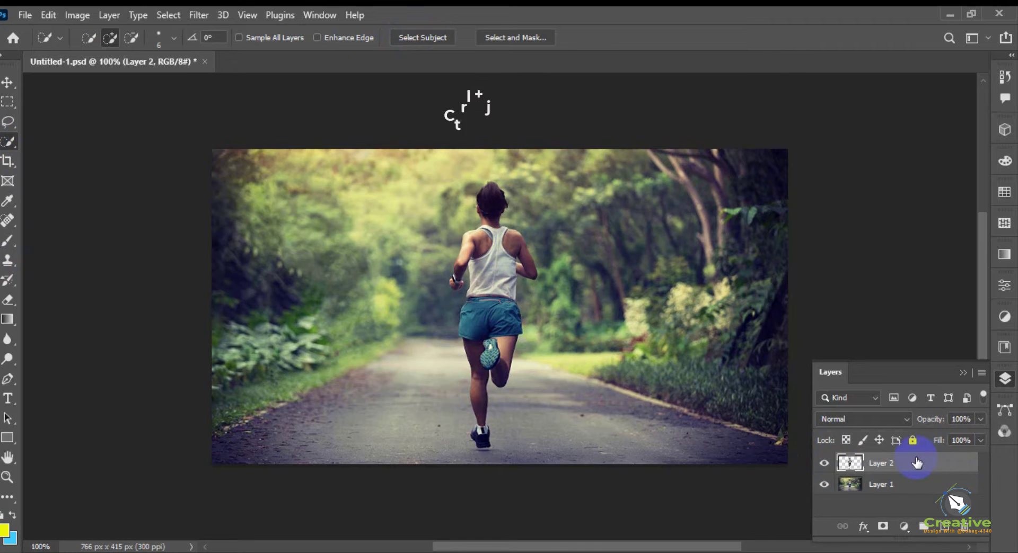
left_click(893, 492)
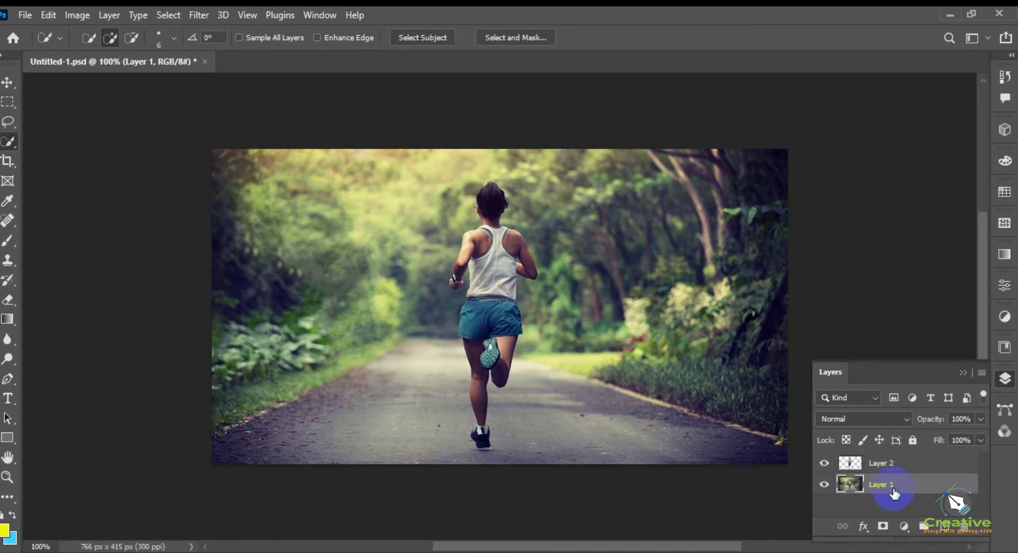
left_click(1004, 317)
left_click(912, 345)
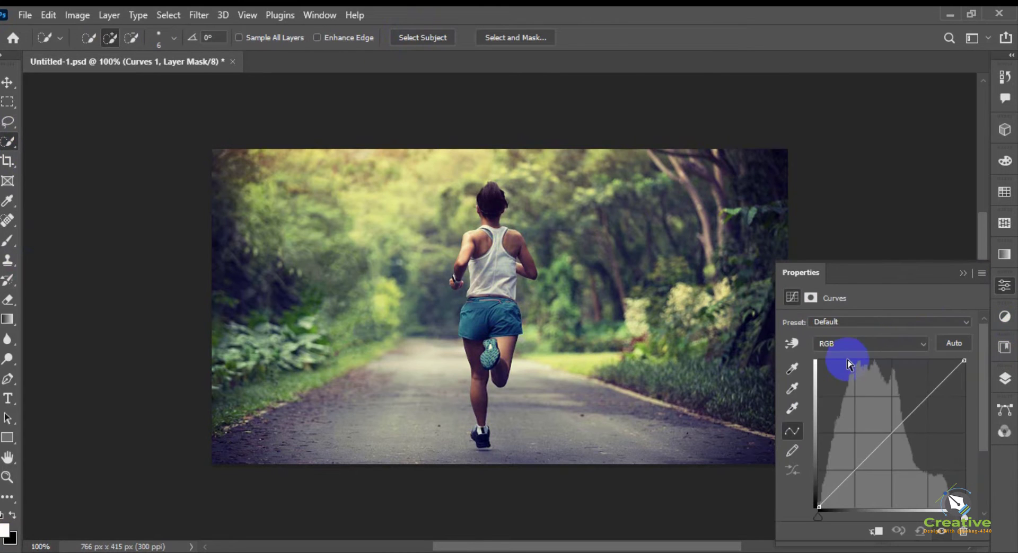
left_click_drag(891, 438, 901, 448)
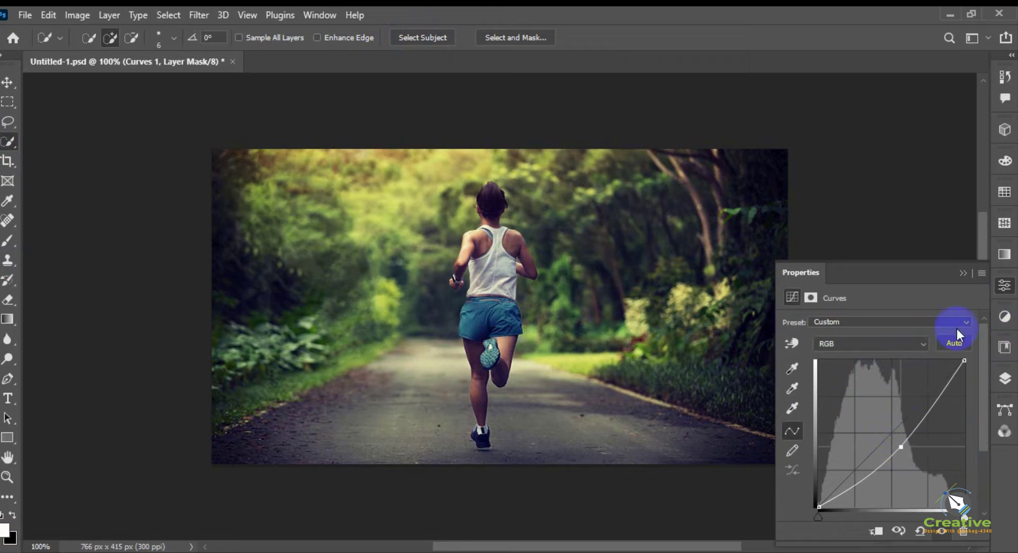
left_click(958, 275)
Merge the Curves 1 adjustment layer with Layer 1 into a single background layer.
left_click(1004, 380)
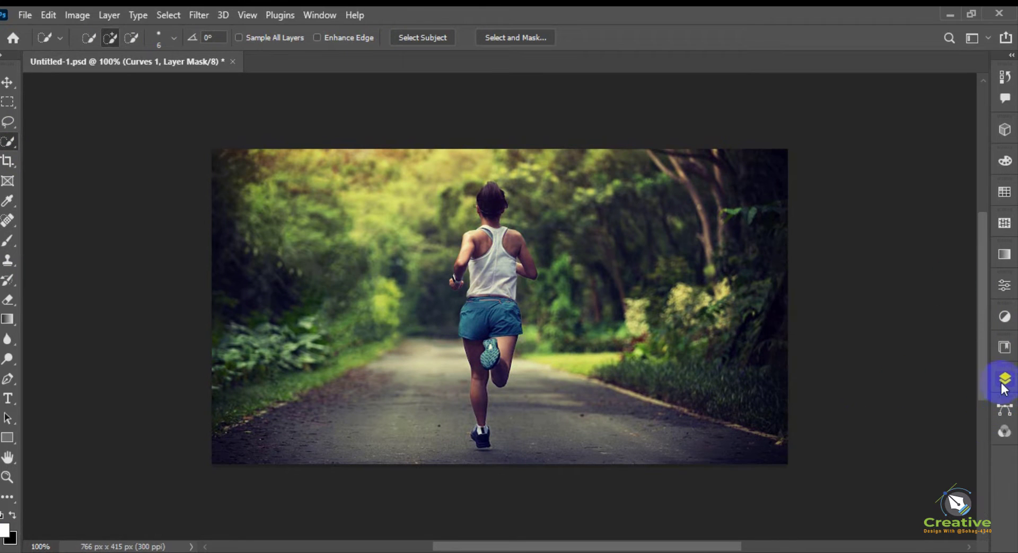
left_click(934, 483)
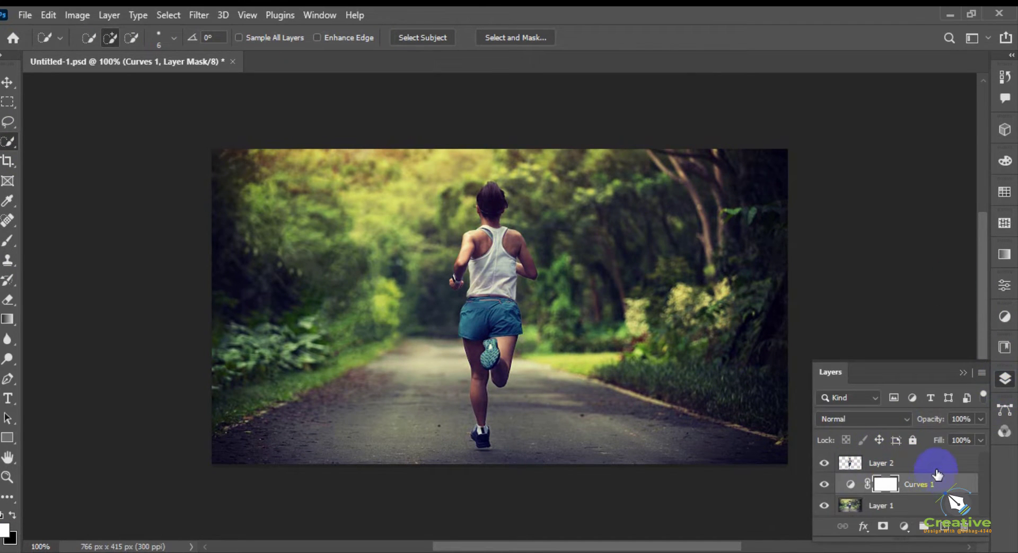
left_click(921, 506)
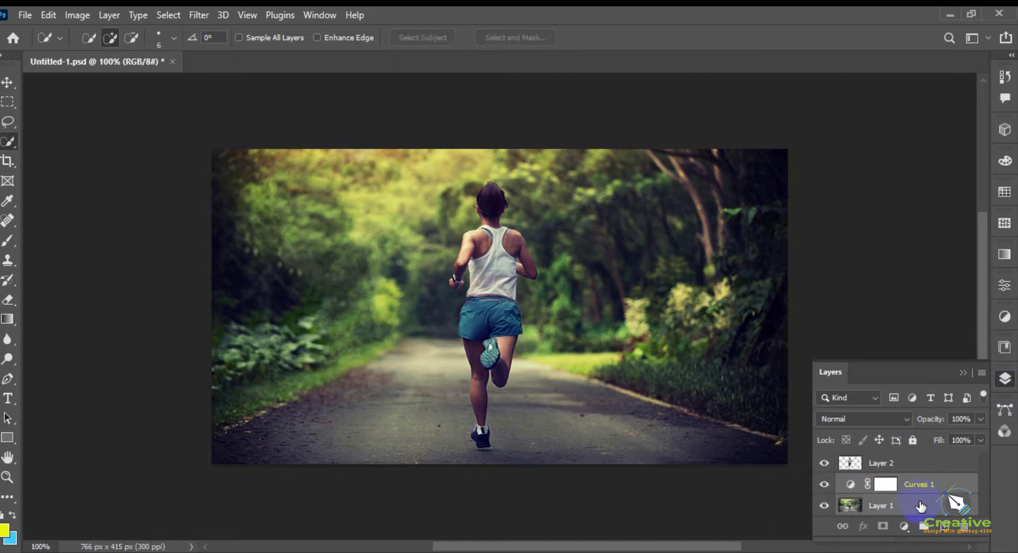
key("ctrl+e")
Add a new layer above Layer 2 and write START on it in white Myriad Pro Bold, 30 pt.
left_click(913, 466)
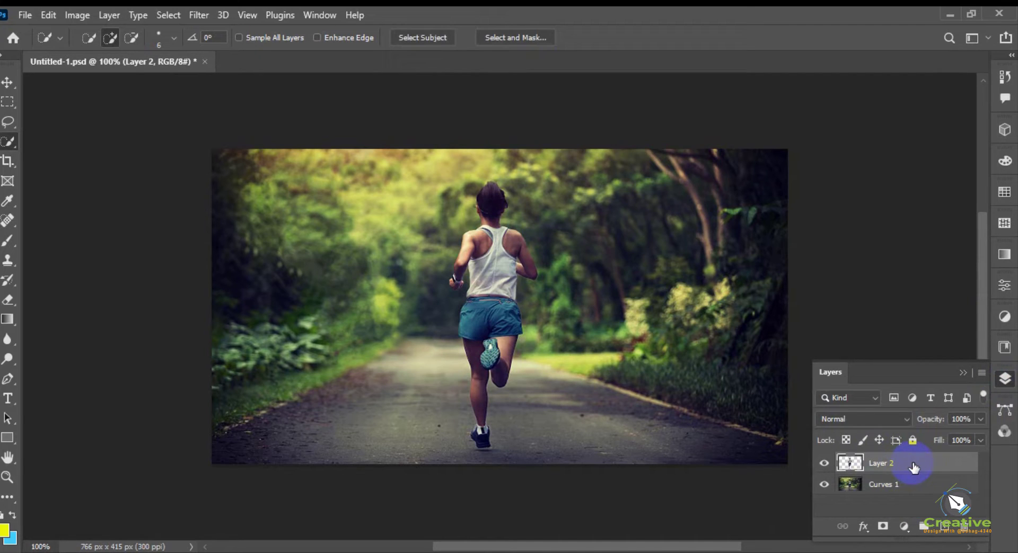
left_click(945, 526)
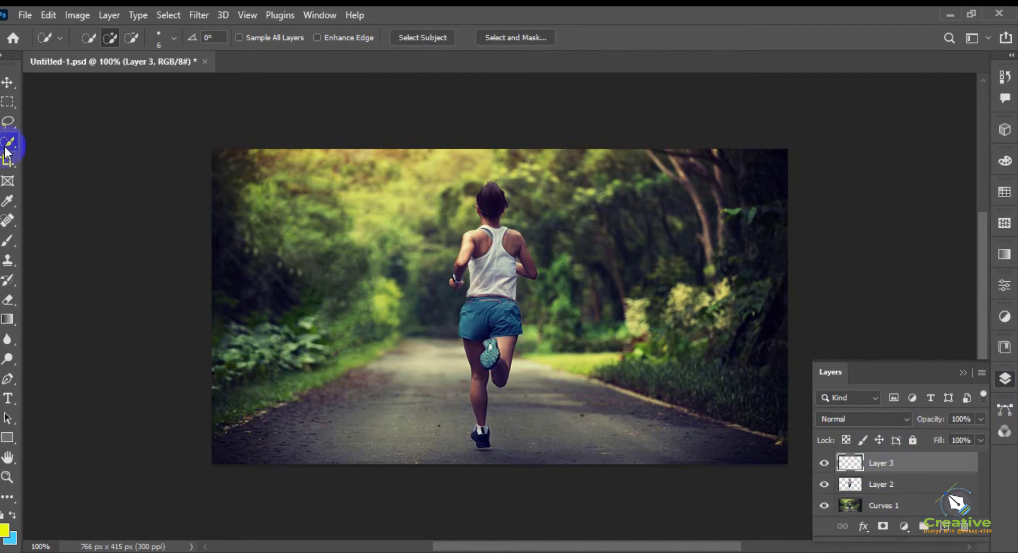
left_click(8, 399)
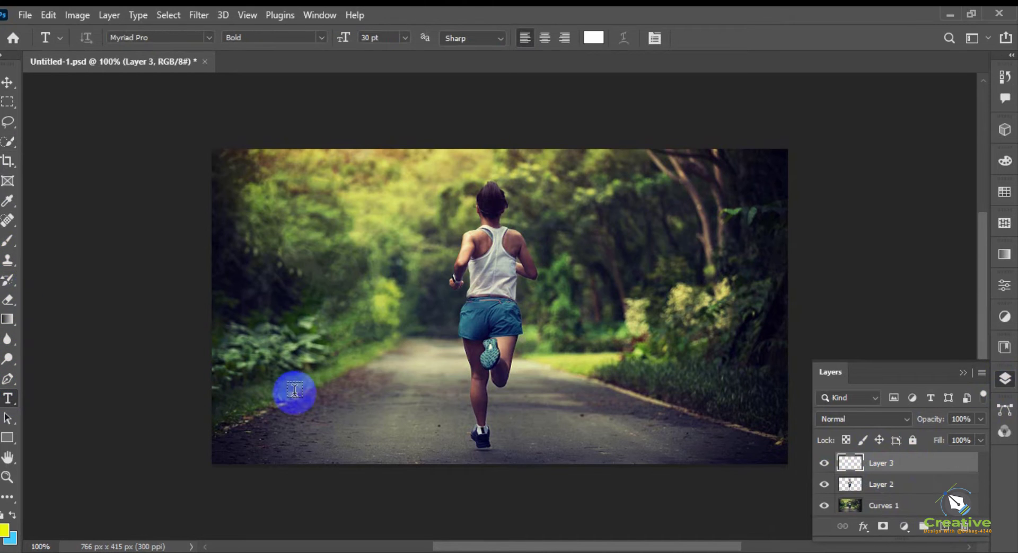
left_click(324, 381)
type("STARY")
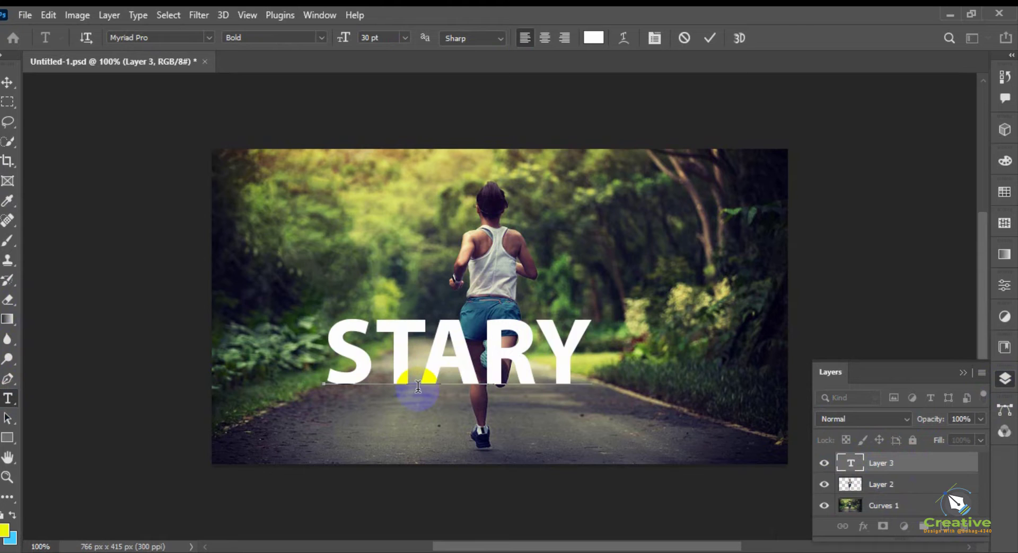
key("BackSpace")
type("T")
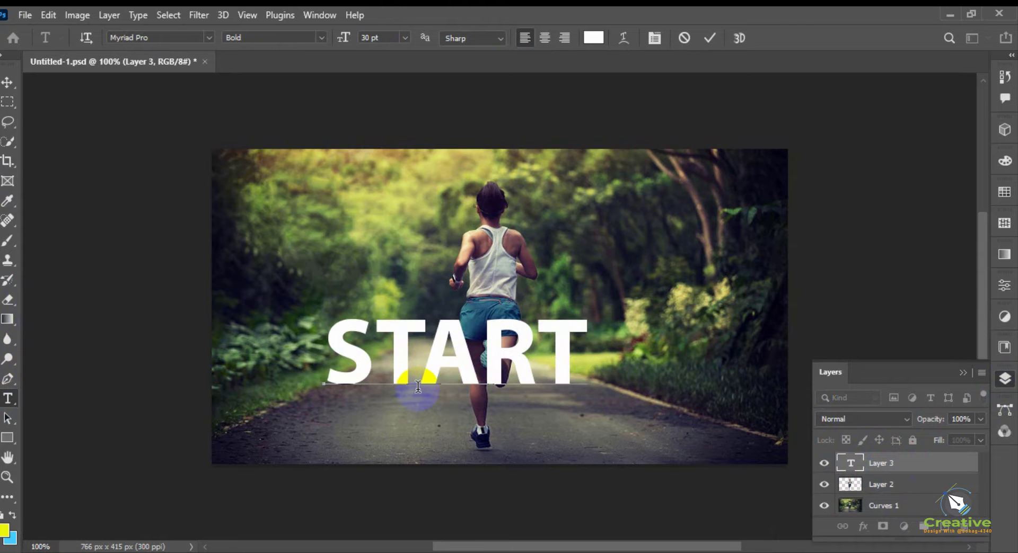
Move the START text down over the runner's feet and scale it down with Free Transform.
left_click(8, 82)
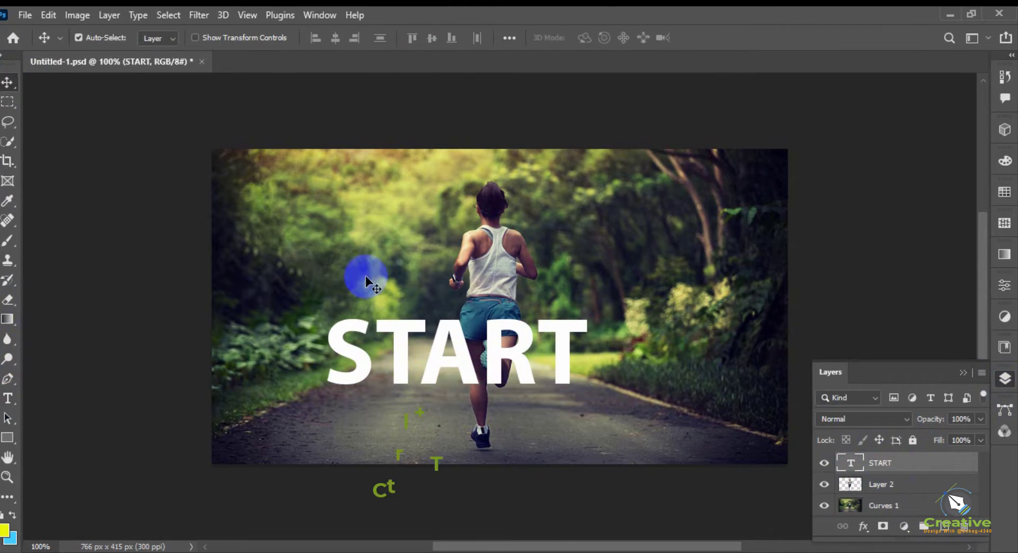
left_click_drag(449, 340, 481, 397)
key("ctrl+t")
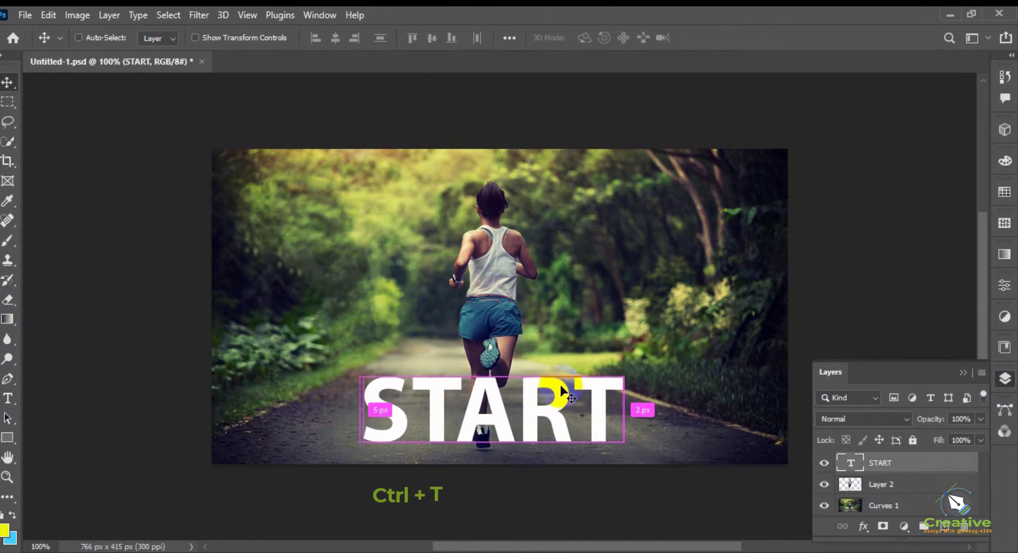
left_click_drag(623, 362, 553, 410)
key("Return")
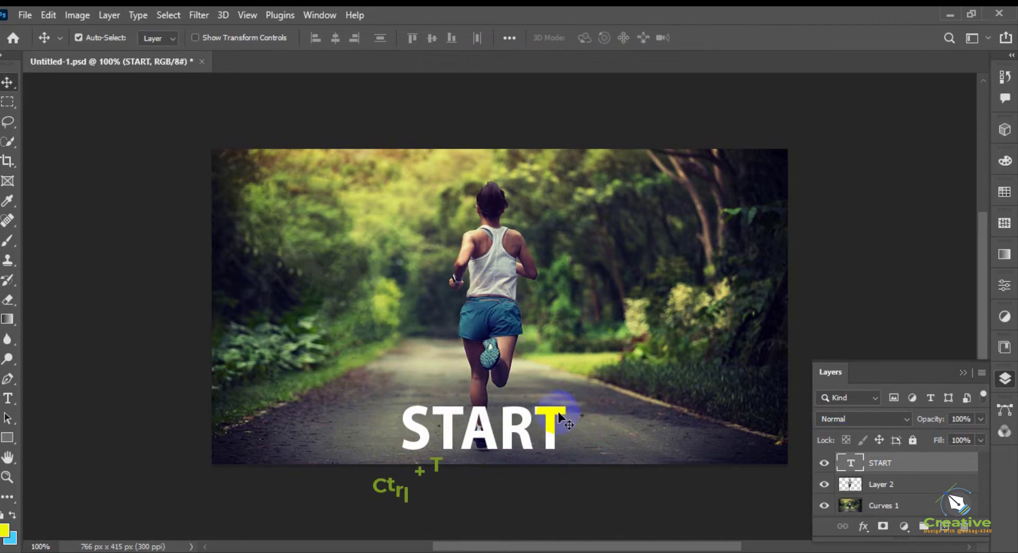
Rasterize the START text layer and cut the word to the clipboard with a rectangular selection around it.
right_click(882, 464)
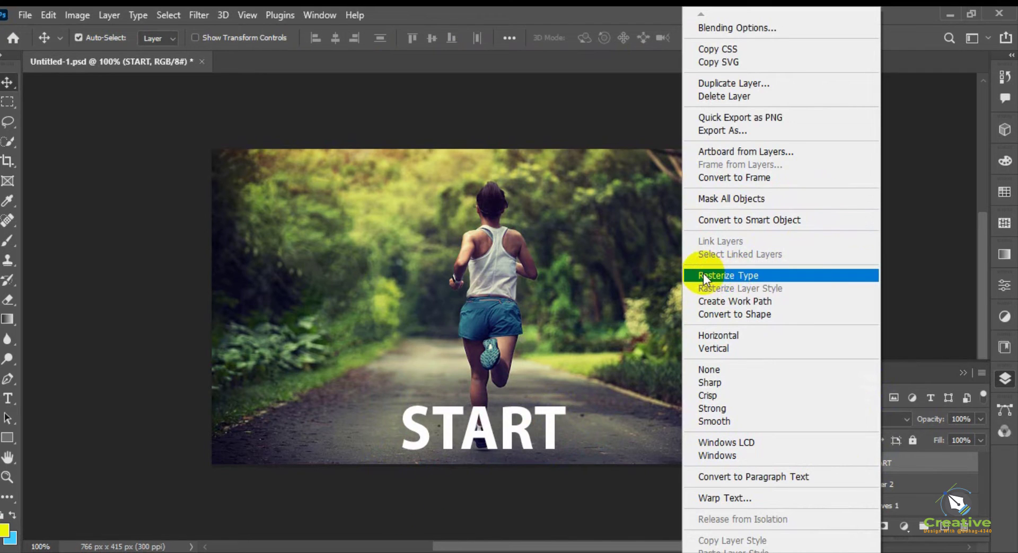
left_click(731, 276)
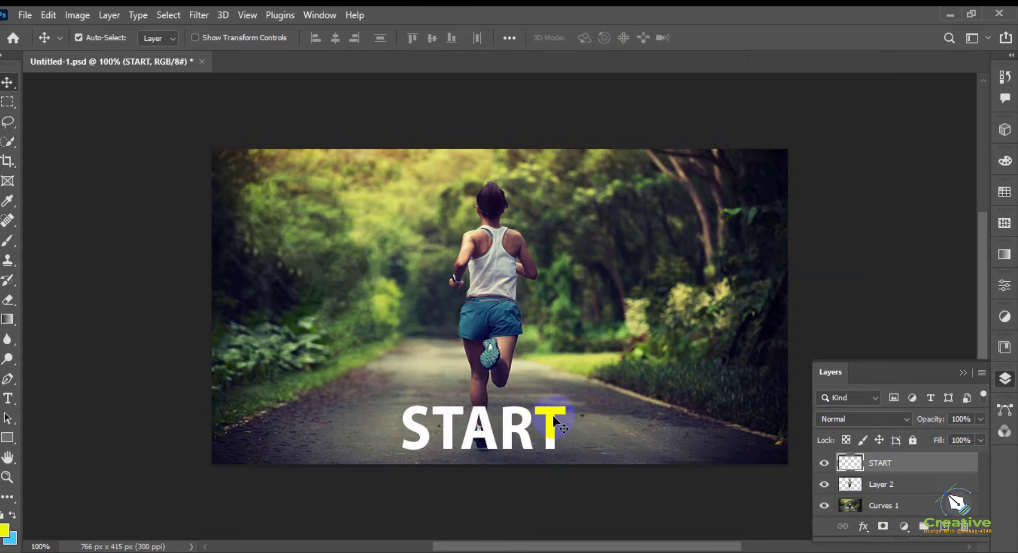
left_click(7, 102)
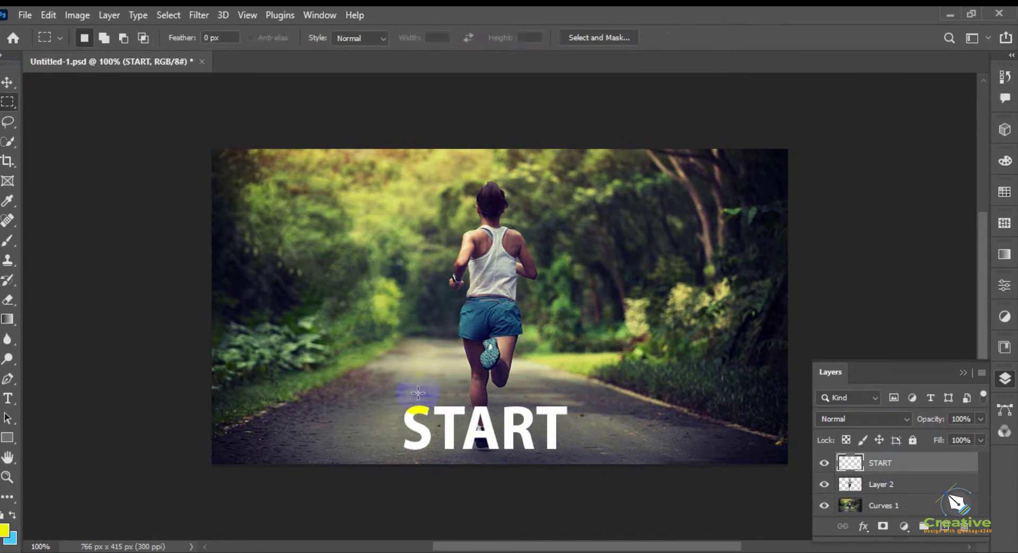
left_click_drag(402, 396, 572, 453)
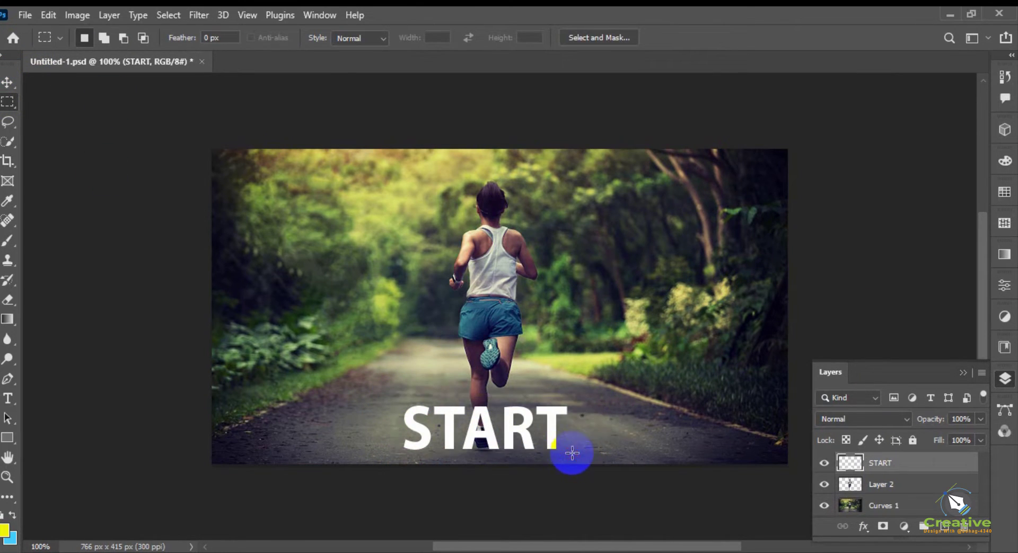
left_click(47, 16)
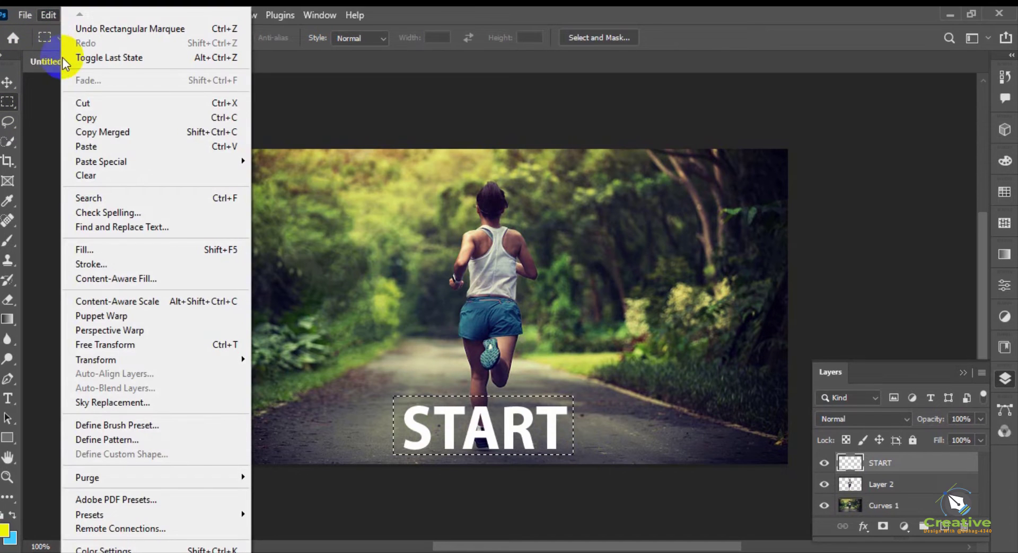
left_click(83, 103)
left_click(7, 81)
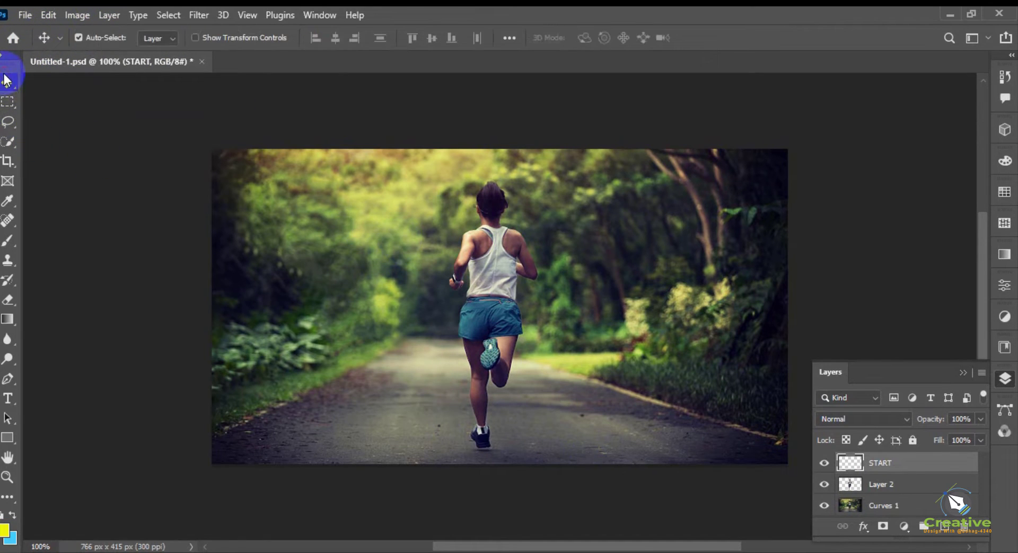
Create a four-corner Vanishing Point perspective plane on the road around the runner's standing foot, dismissing any notification.
left_click(192, 15)
left_click(258, 173)
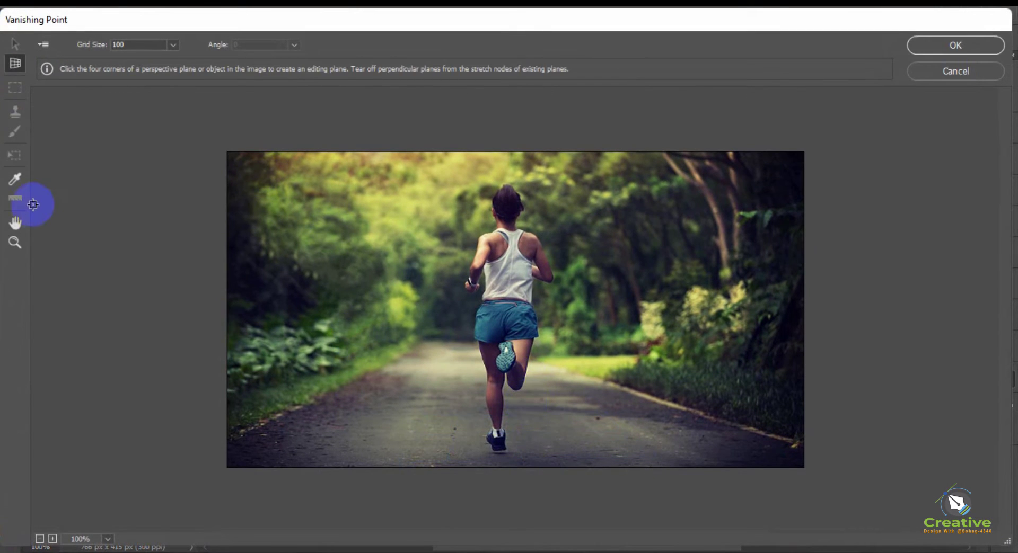
left_click(335, 465)
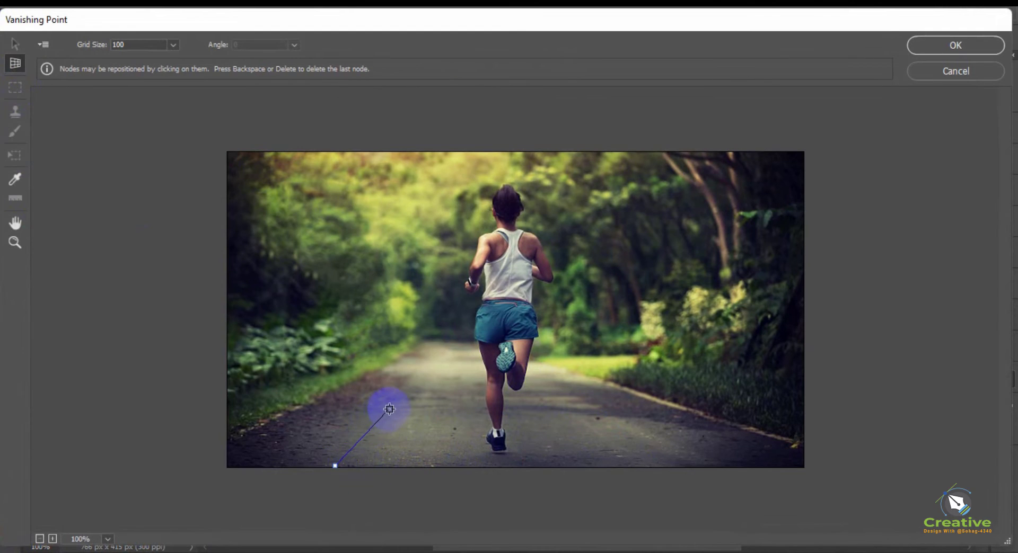
left_click(395, 405)
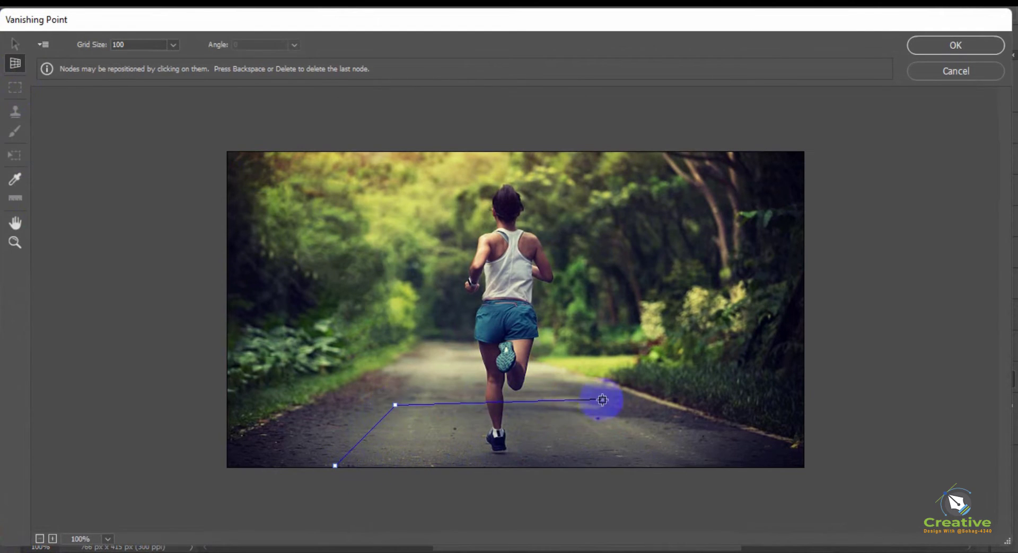
left_click(612, 409)
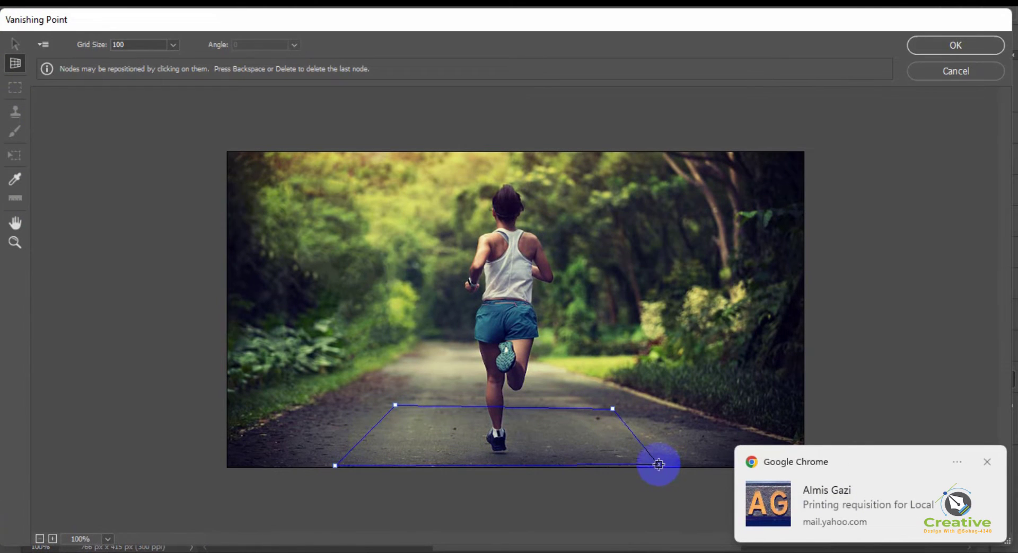
left_click(659, 465)
left_click(987, 463)
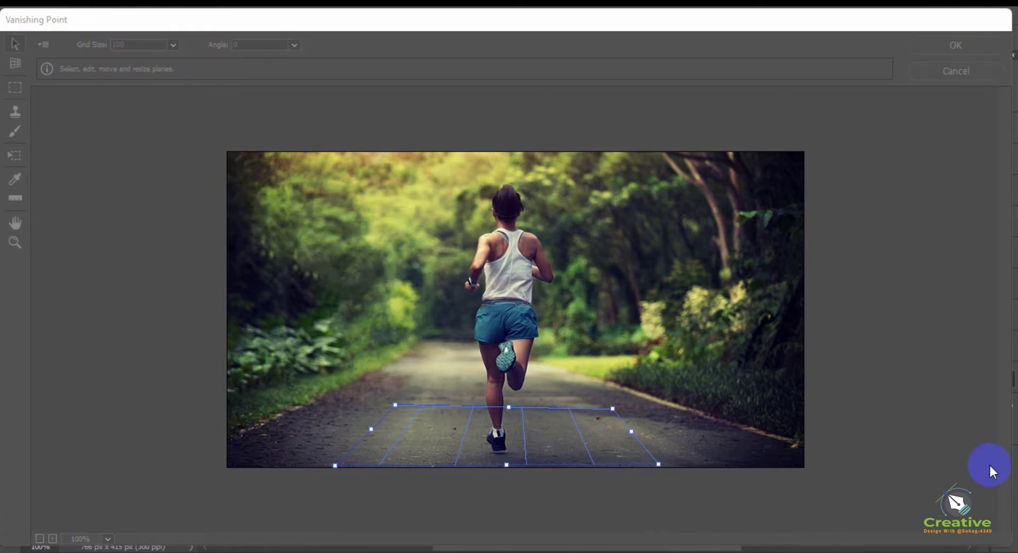
left_click(741, 452)
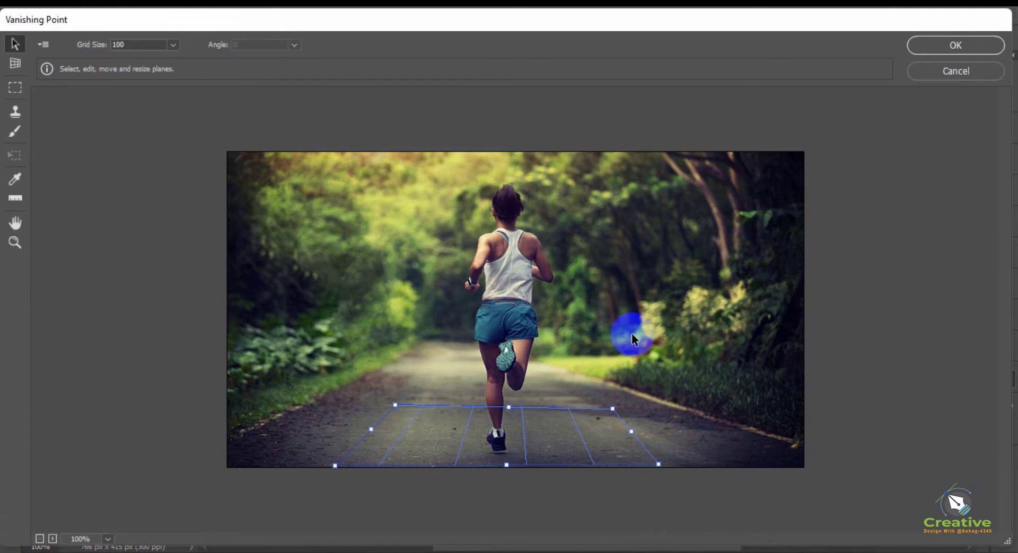
Paste START into the perspective plane, stretch it to nearly the plane's full width, and apply the Vanishing Point filter.
key("ctrl+v")
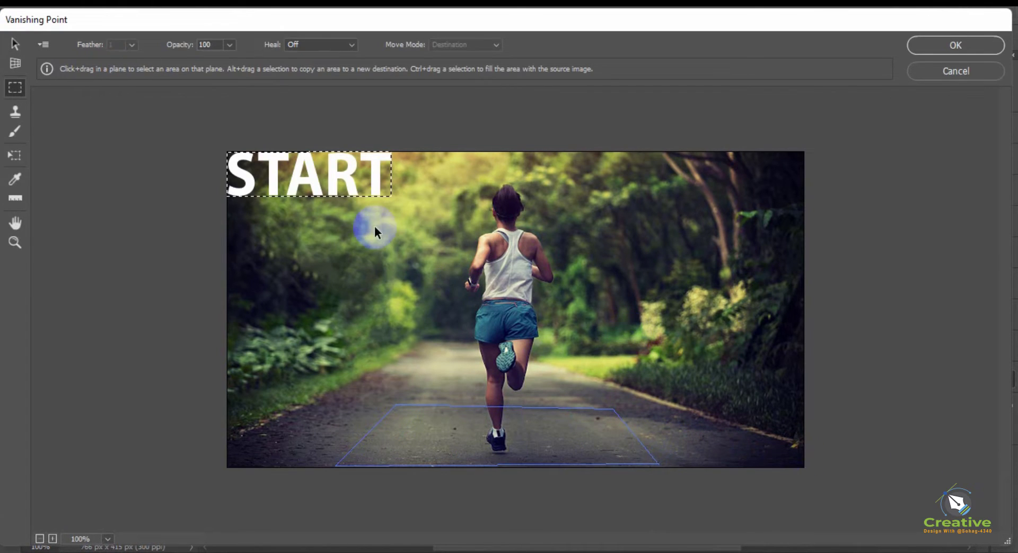
left_click_drag(342, 184, 540, 436)
key("t")
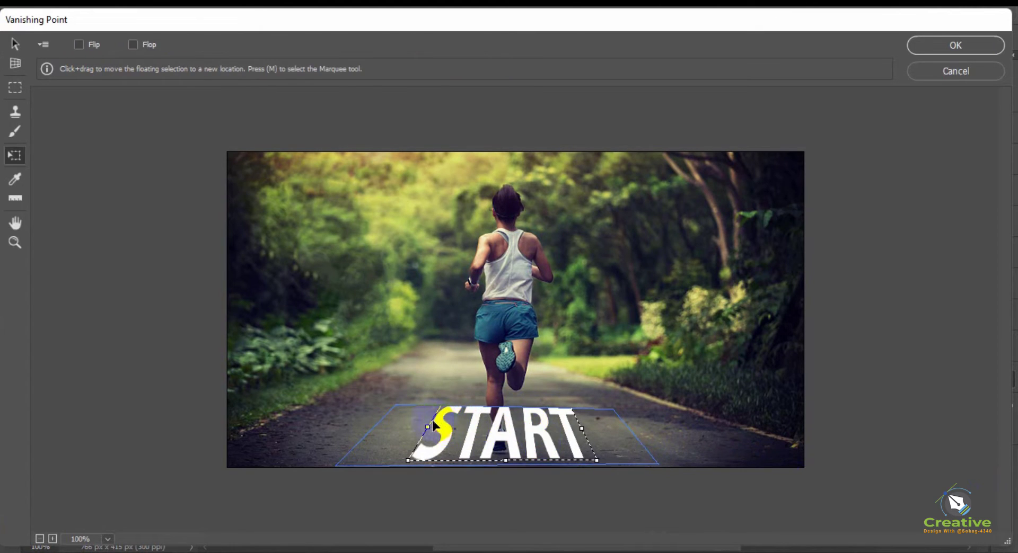
left_click_drag(433, 424, 387, 426)
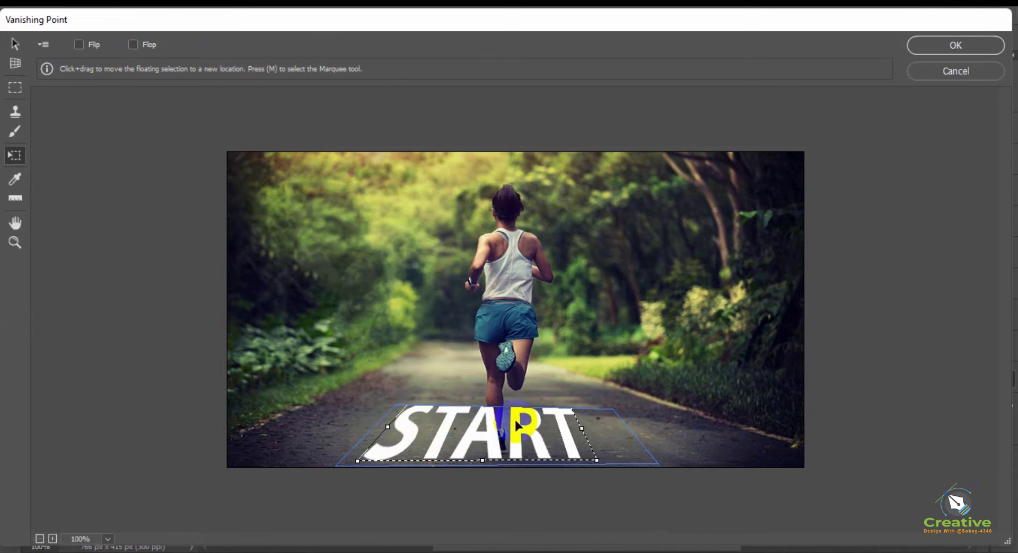
left_click_drag(581, 429, 623, 428)
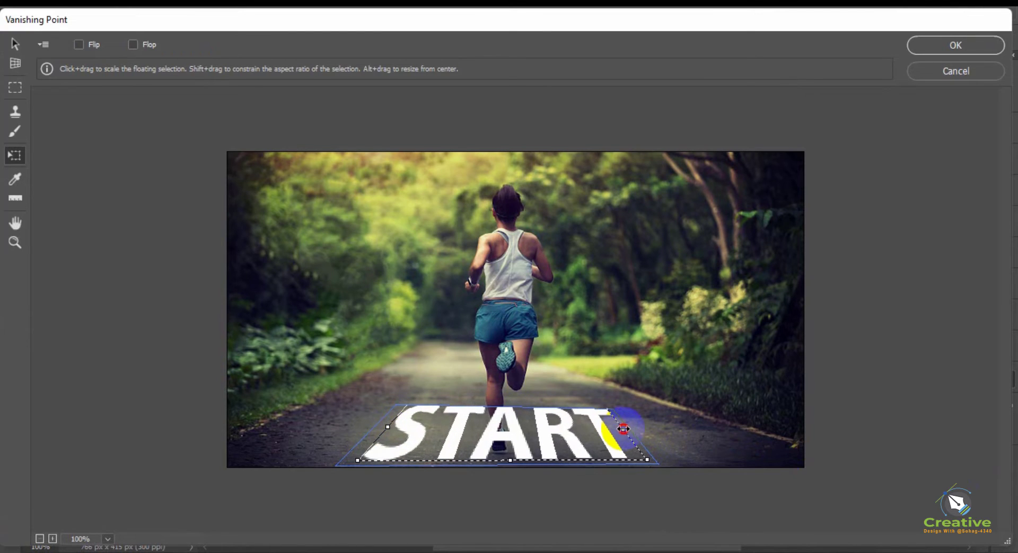
left_click_drag(554, 431, 560, 435)
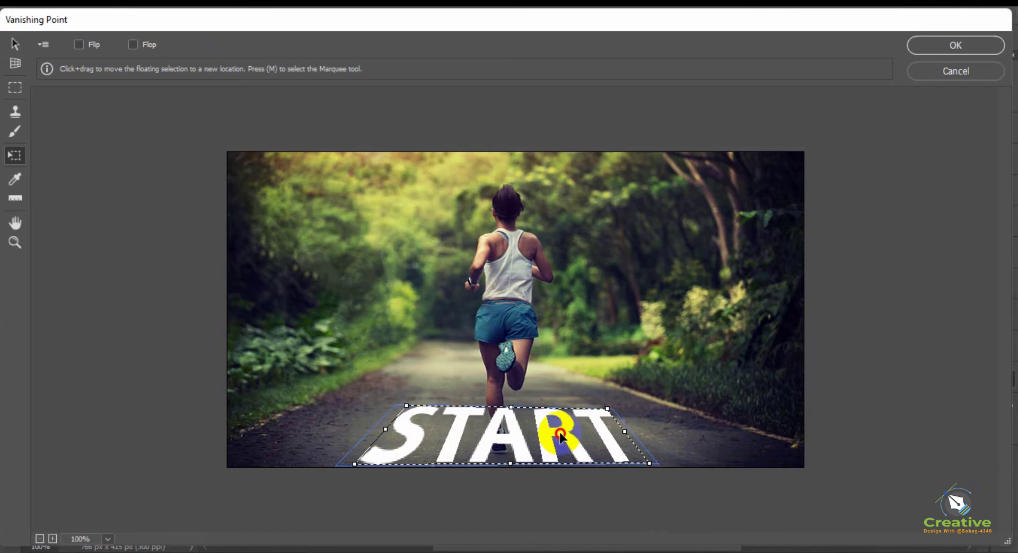
left_click(954, 43)
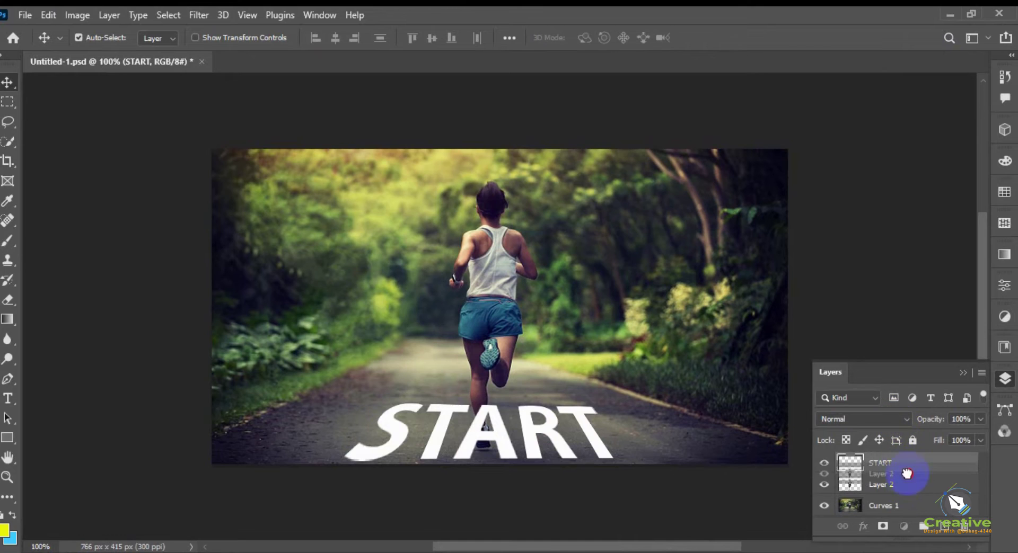
Place the START layer beneath Layer 2 so the runner overlaps the word, and nudge the text slightly on the road.
left_click(908, 478)
mouse_move(908, 470)
left_mouse_down()
mouse_move(897, 465)
mouse_move(897, 486)
left_mouse_up()
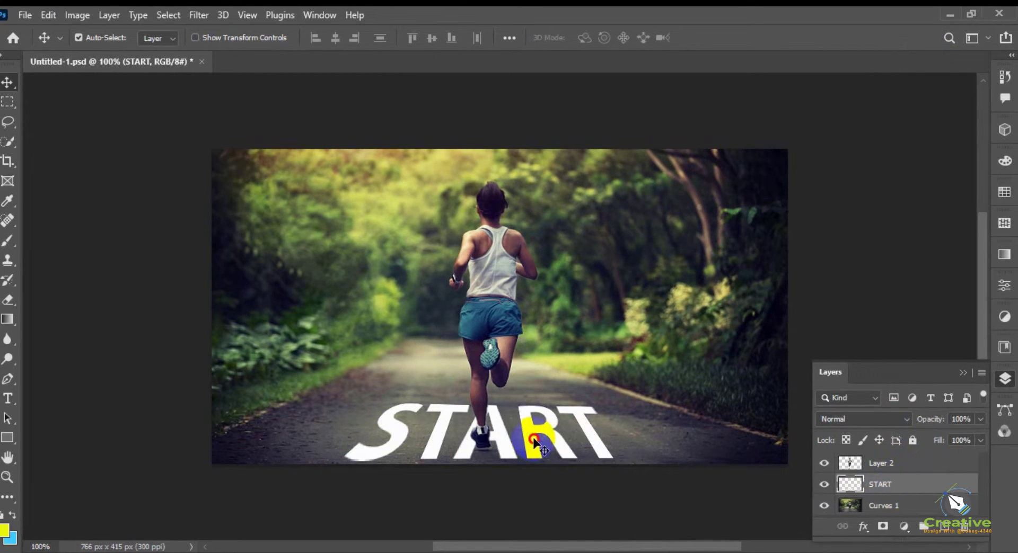
left_click_drag(532, 437, 529, 437)
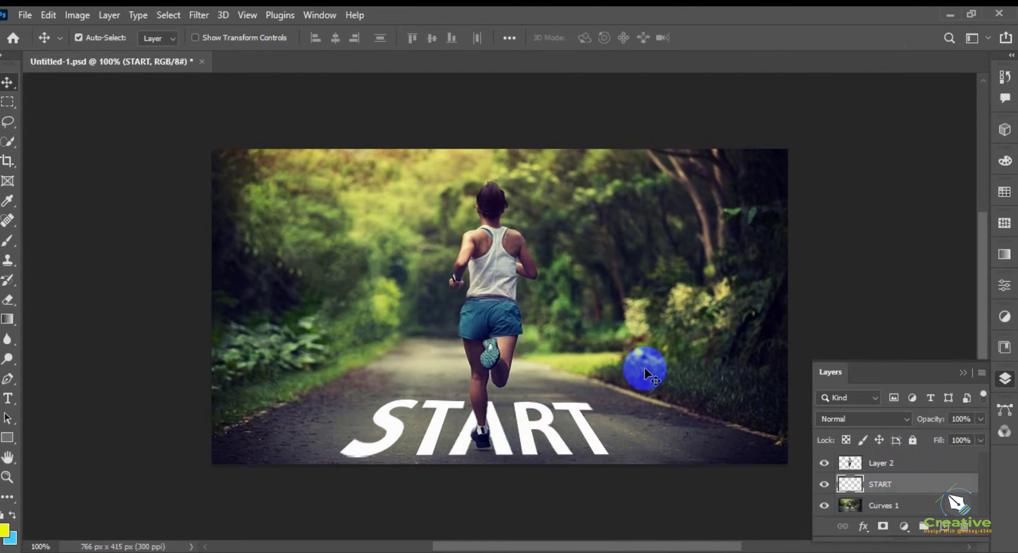
Reduce the START layer's opacity to 59%.
left_click(575, 413)
left_click(303, 61)
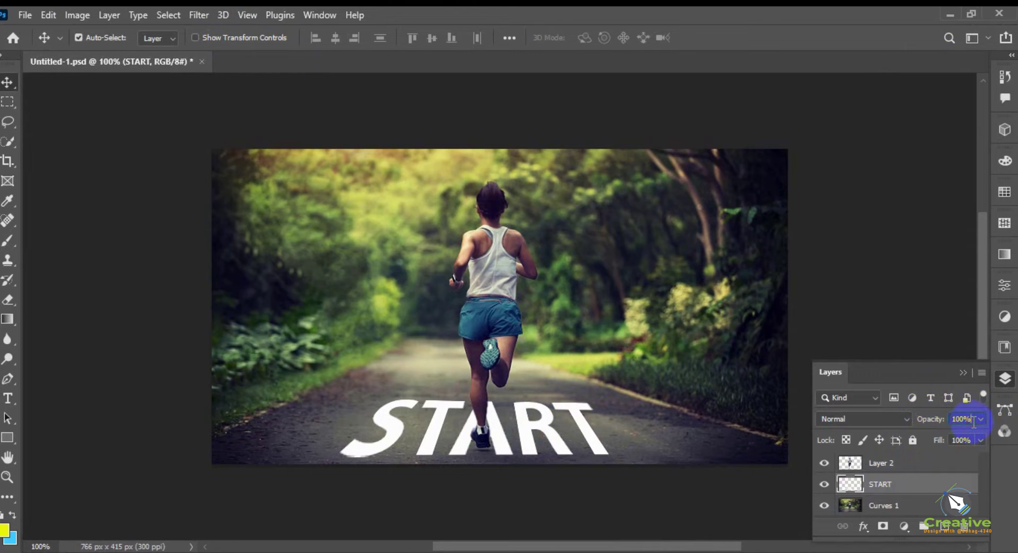
left_click_drag(967, 432, 951, 434)
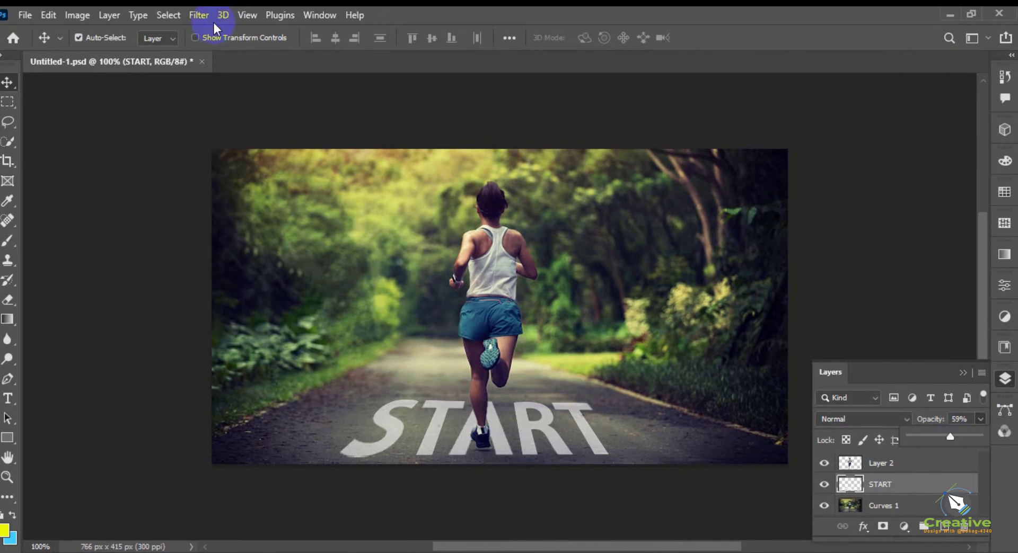
Apply a Gaussian Blur with a 0.5-pixel radius to the START layer and move the word slightly down the road.
left_click(200, 15)
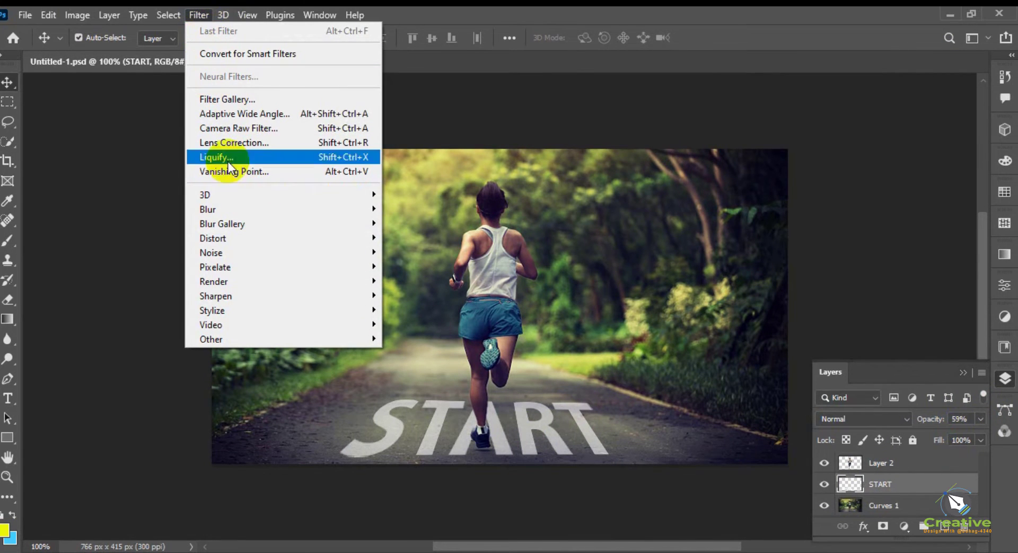
mouse_move(289, 209)
left_click(433, 266)
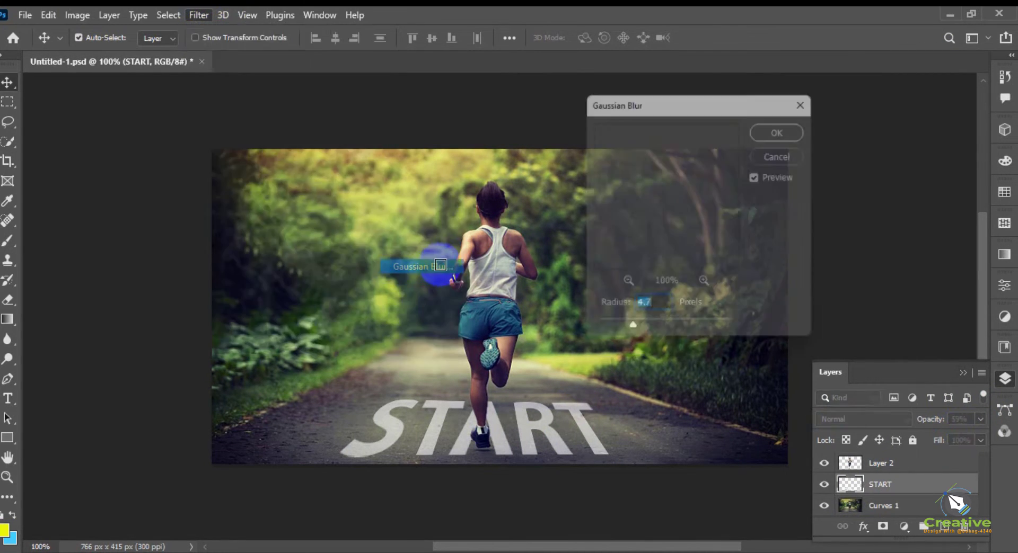
left_click_drag(614, 332, 598, 332)
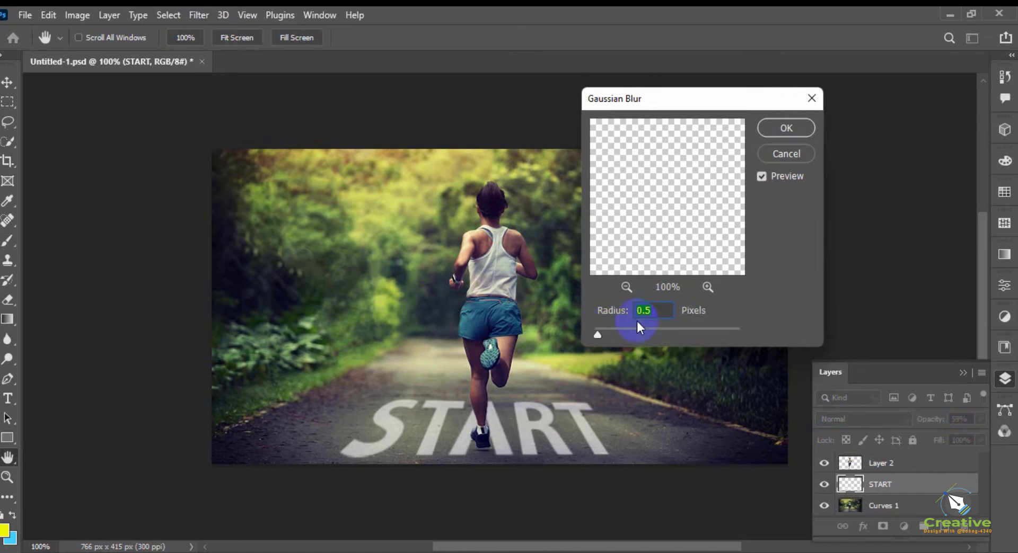
left_click(785, 130)
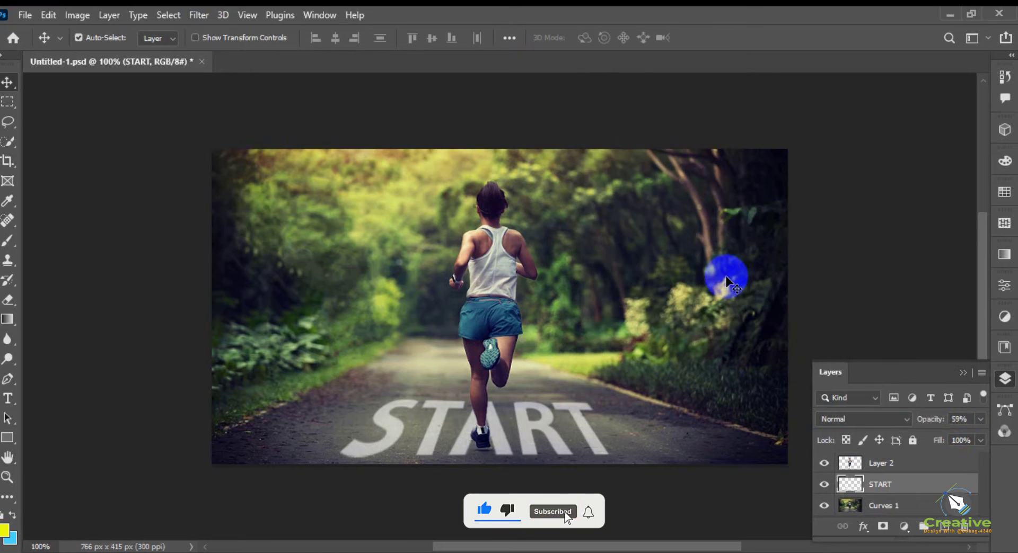
left_click_drag(592, 398, 588, 433)
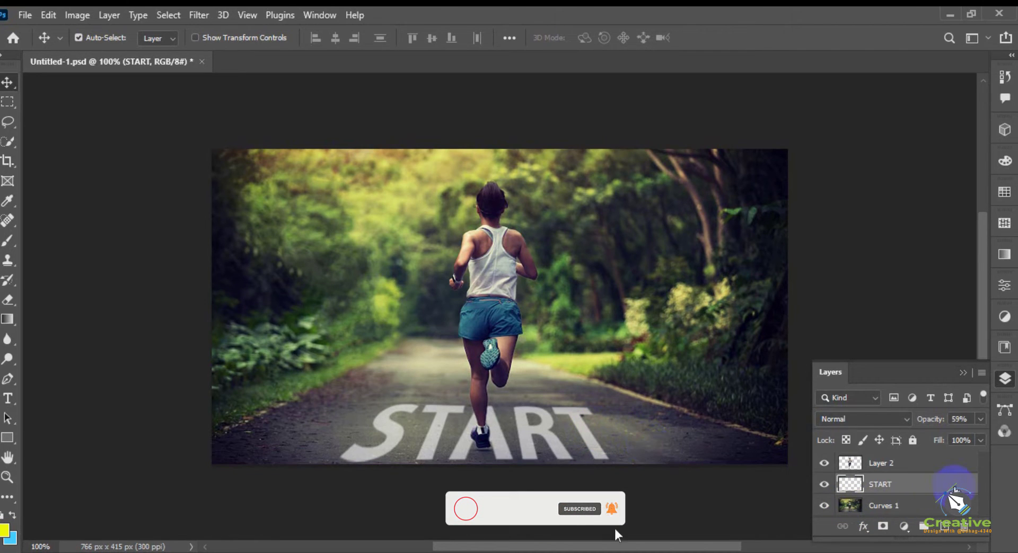
Duplicate the START layer under the name START copy, closing its layer style settings without changes.
double_click(949, 484)
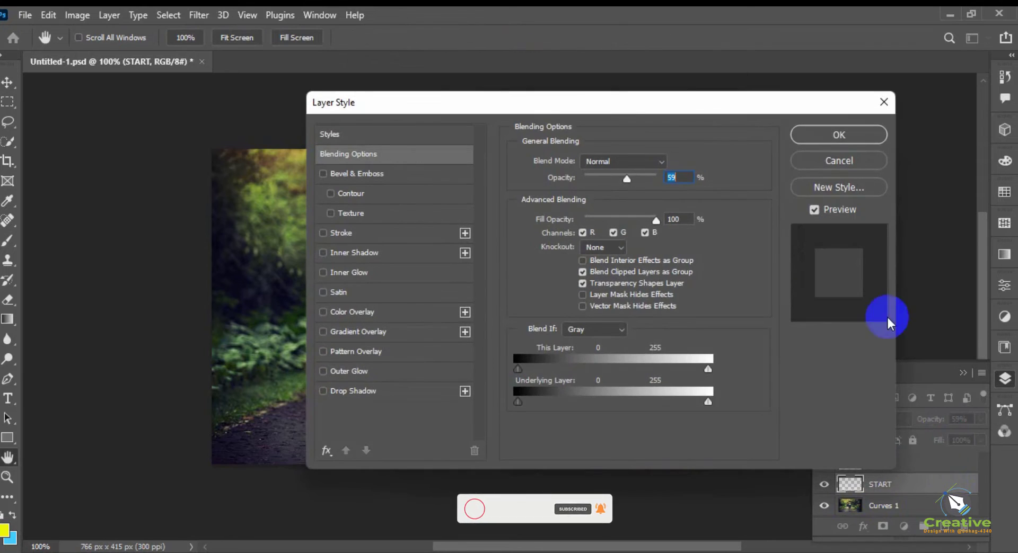
left_click(893, 167)
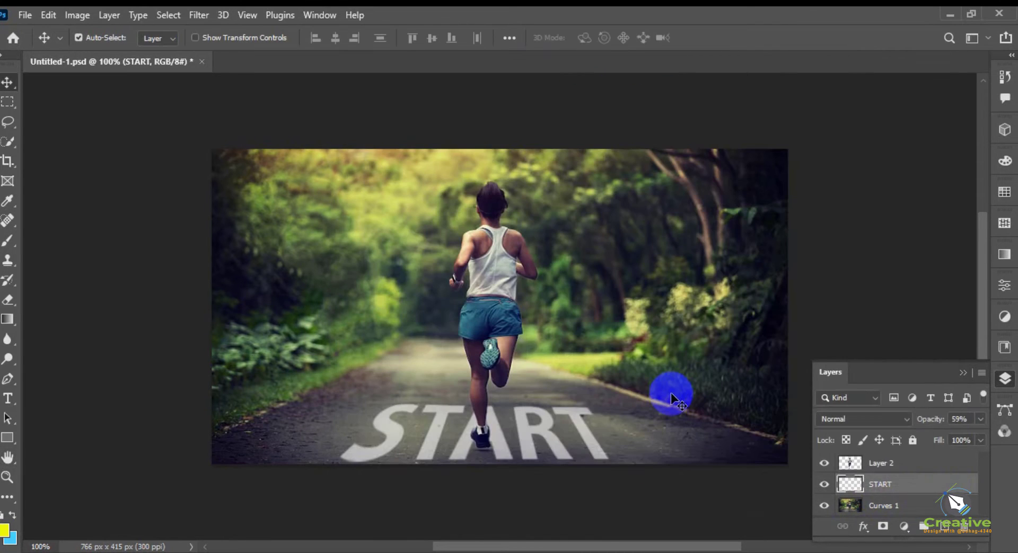
right_click(919, 485)
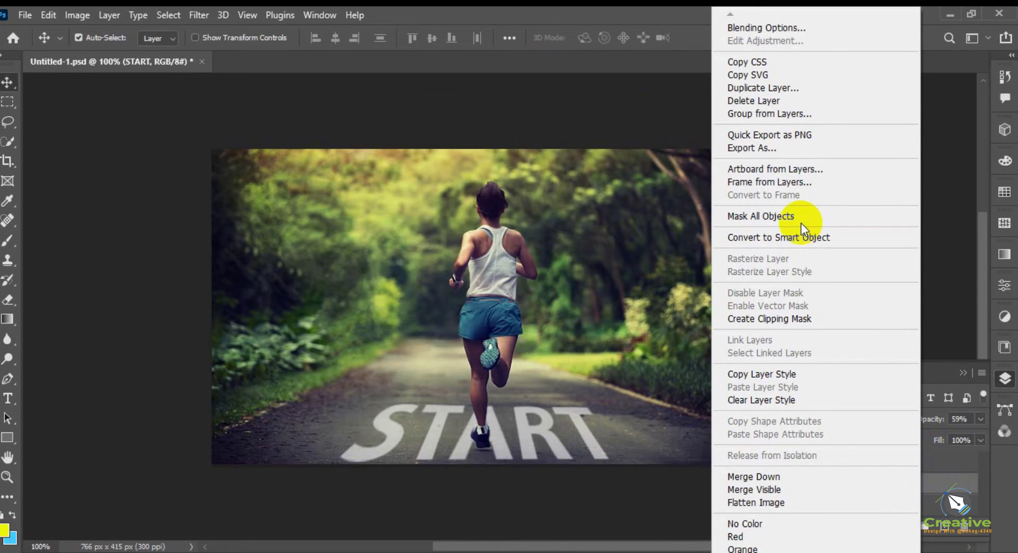
left_click(748, 87)
left_click(635, 154)
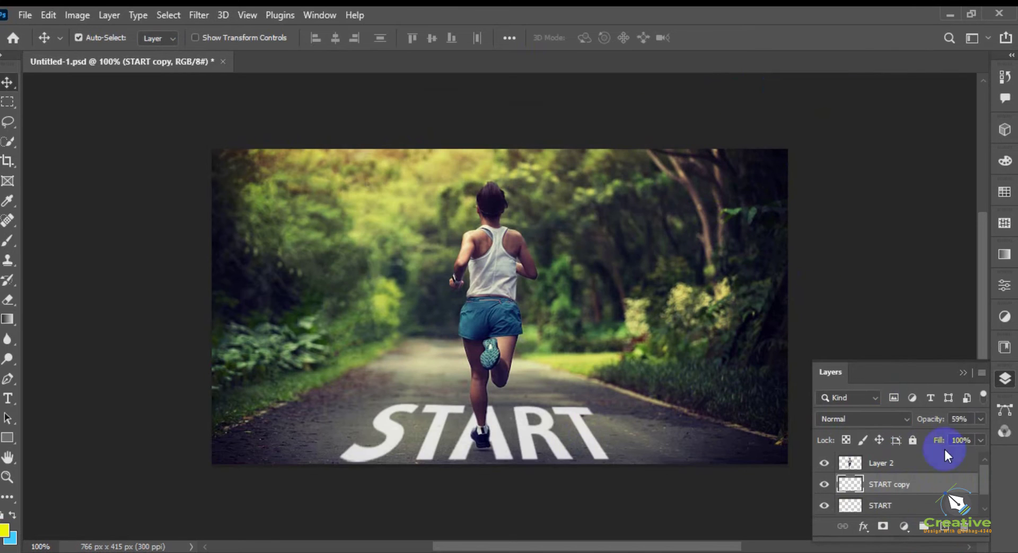
Apply a Gaussian Blur with a 1.1-pixel radius to the original START layer beneath its copy.
left_click(907, 487)
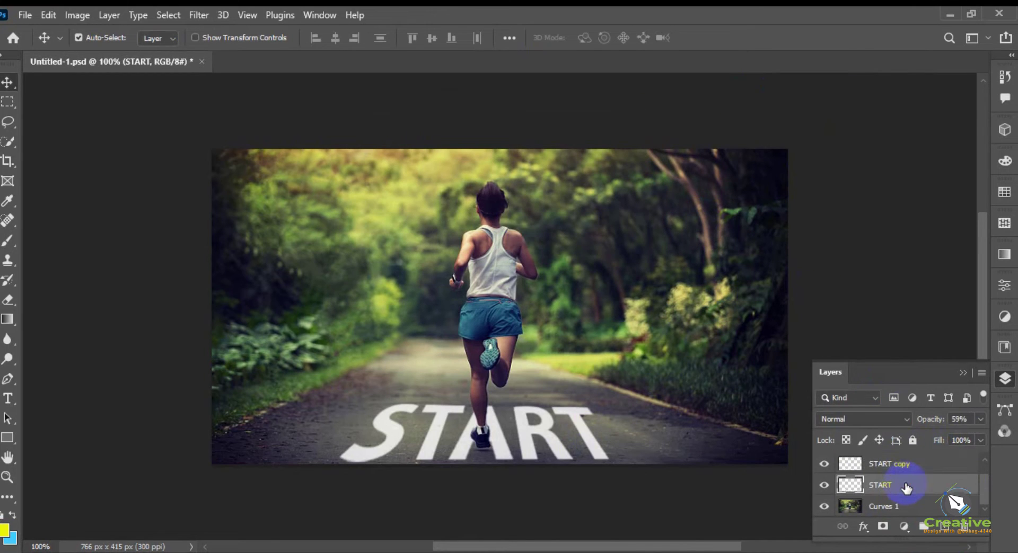
left_click(217, 17)
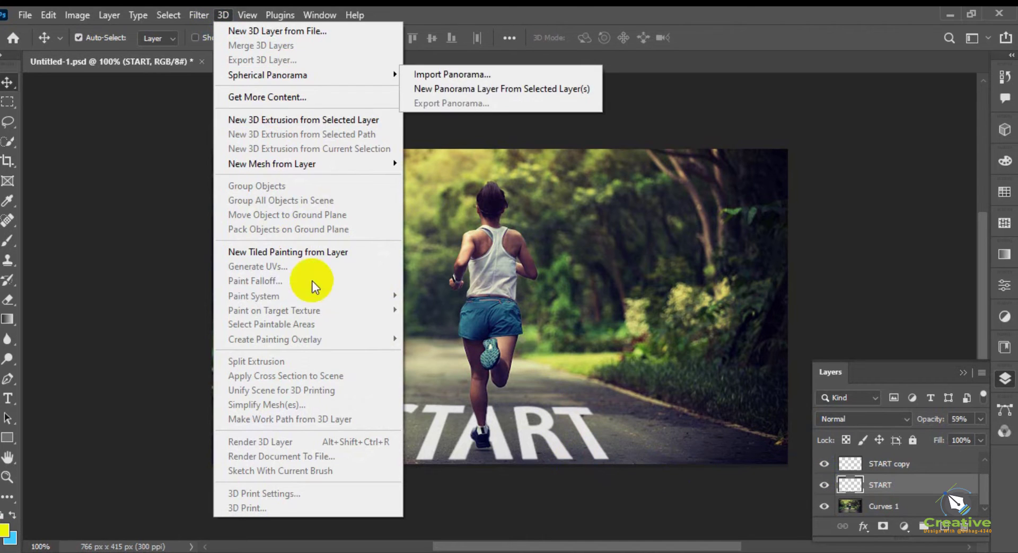
mouse_move(191, 15)
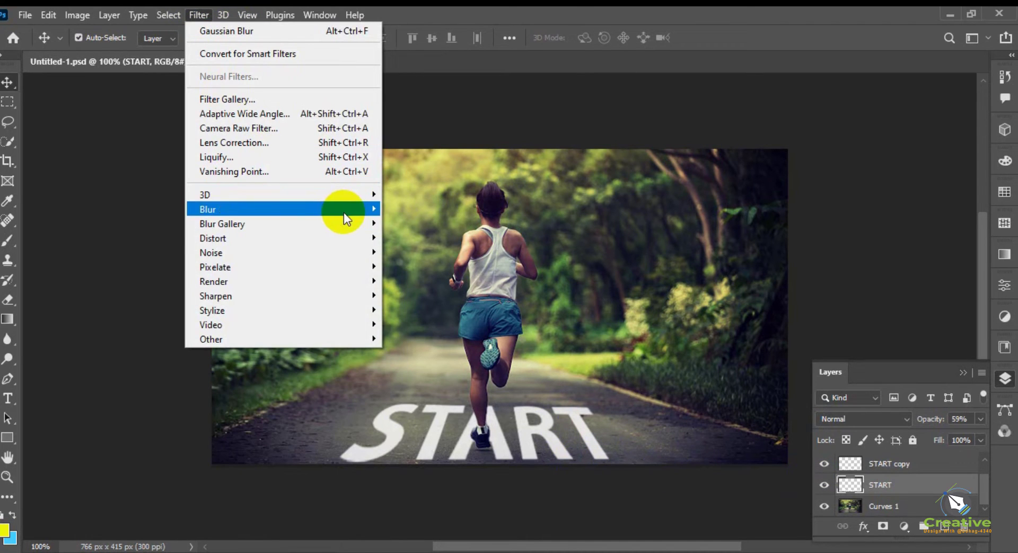
mouse_move(363, 212)
left_click(443, 266)
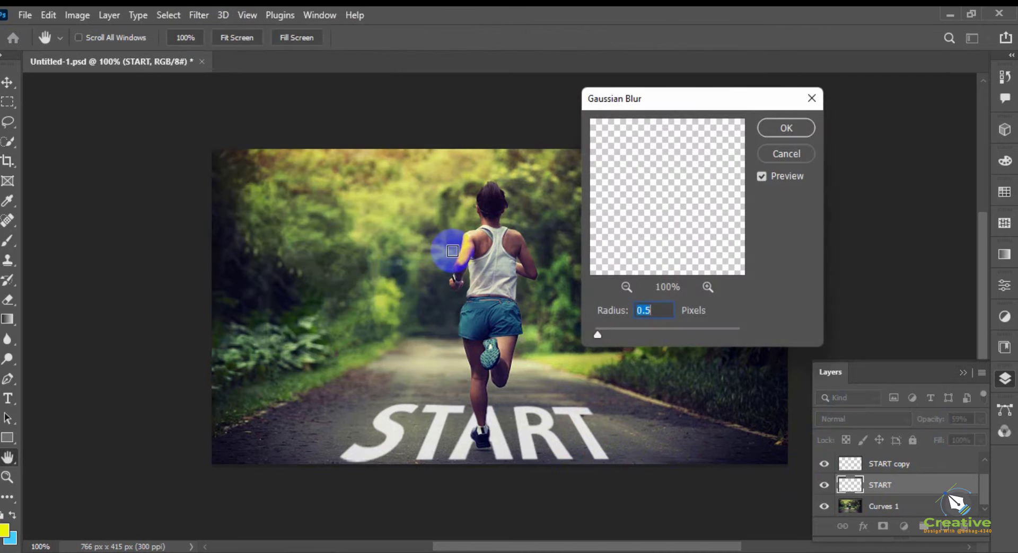
left_click(605, 337)
left_click_drag(602, 338, 603, 332)
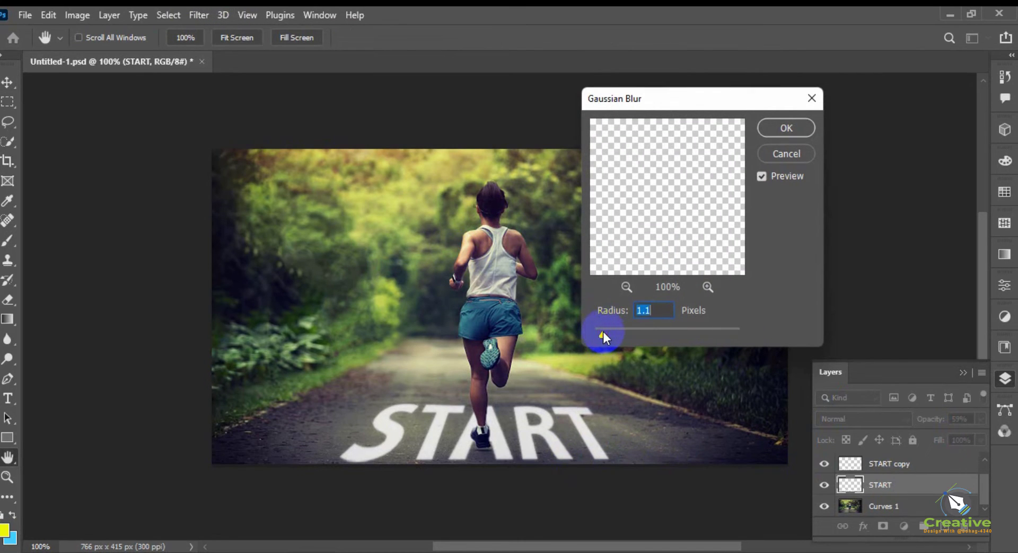
left_click(791, 134)
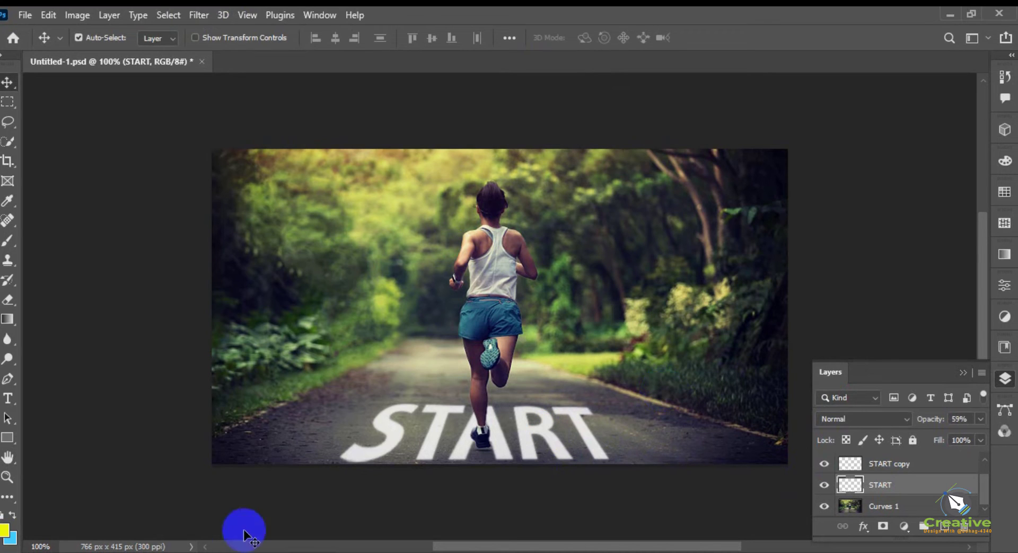
key("ctrl+BackSpace")
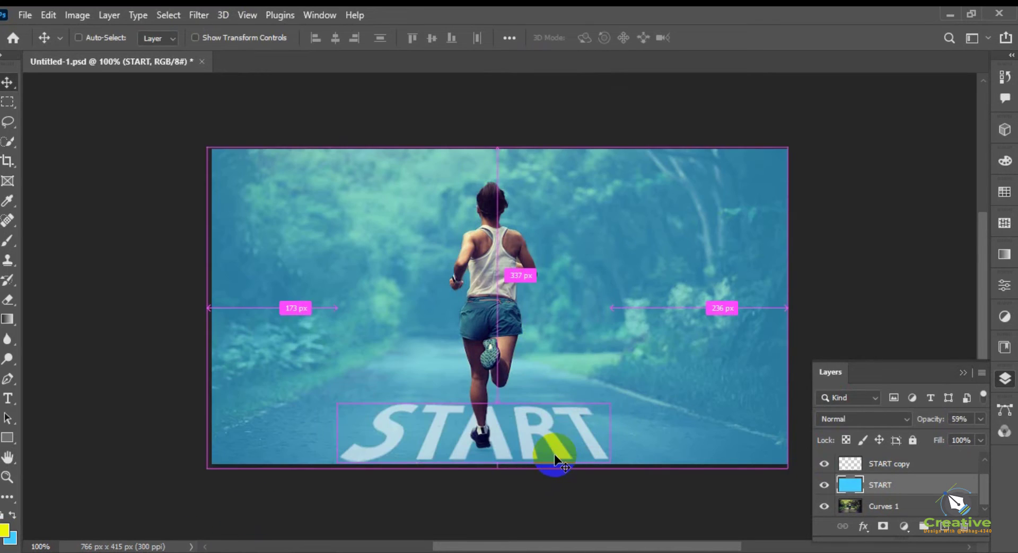
key("z")
key("ctrl+z")
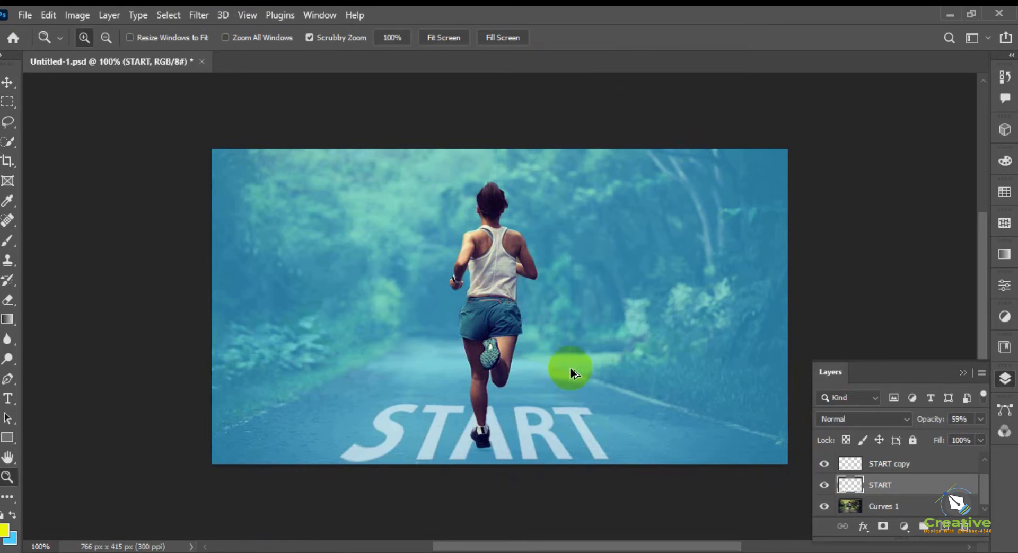
key("v")
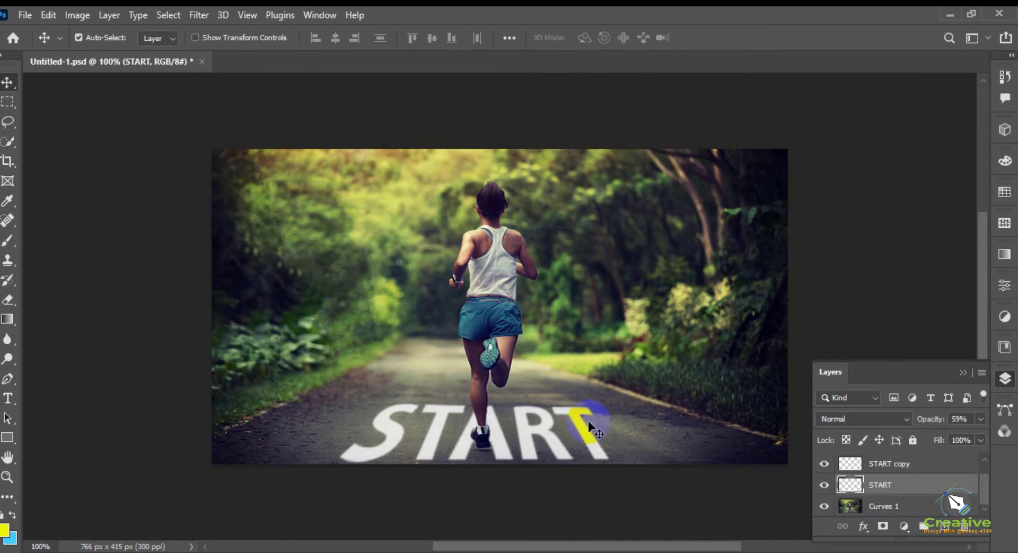
Select the START copy layer and add a new empty layer directly above it, beneath Layer 2.
left_click(587, 421, "ctrl")
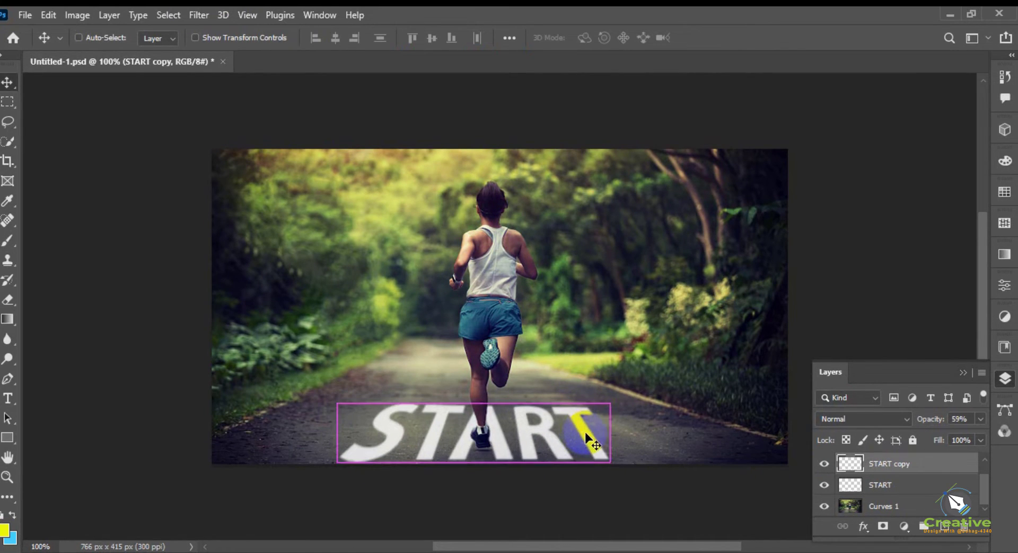
left_click(576, 430, "ctrl")
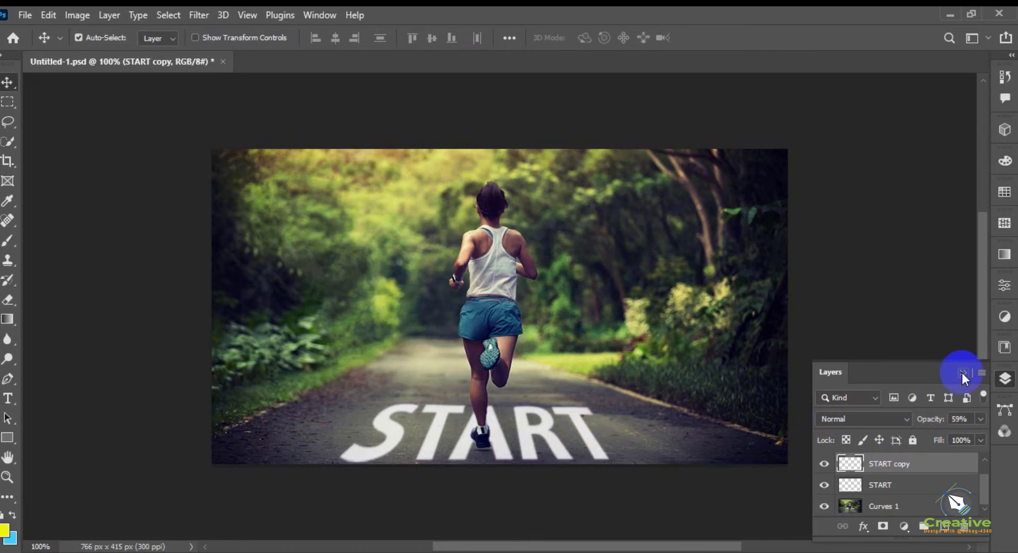
scroll(933, 485, "up", 1)
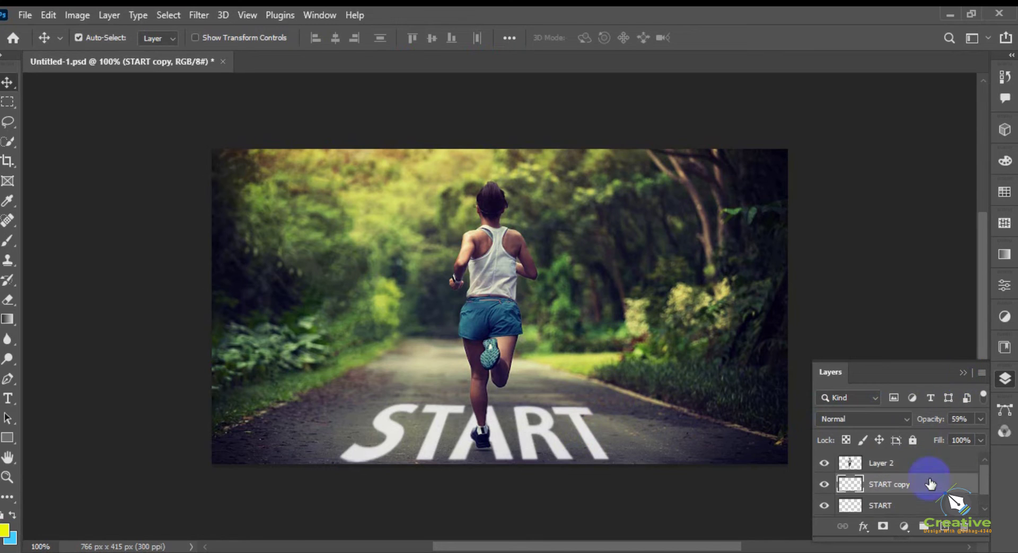
left_click(948, 529)
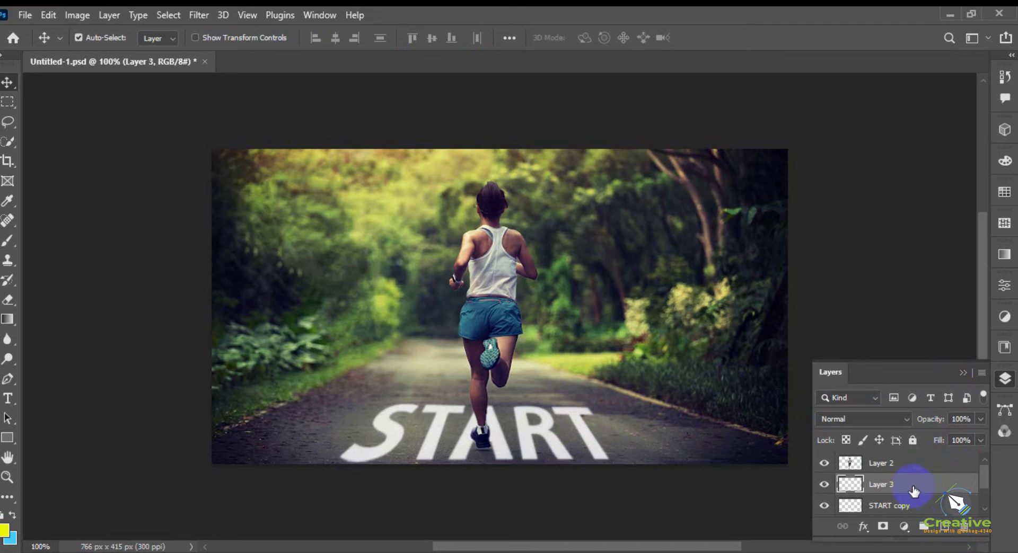
Add the text 2024 just above the word START on the image and center it behind the runner's legs.
left_click(7, 402)
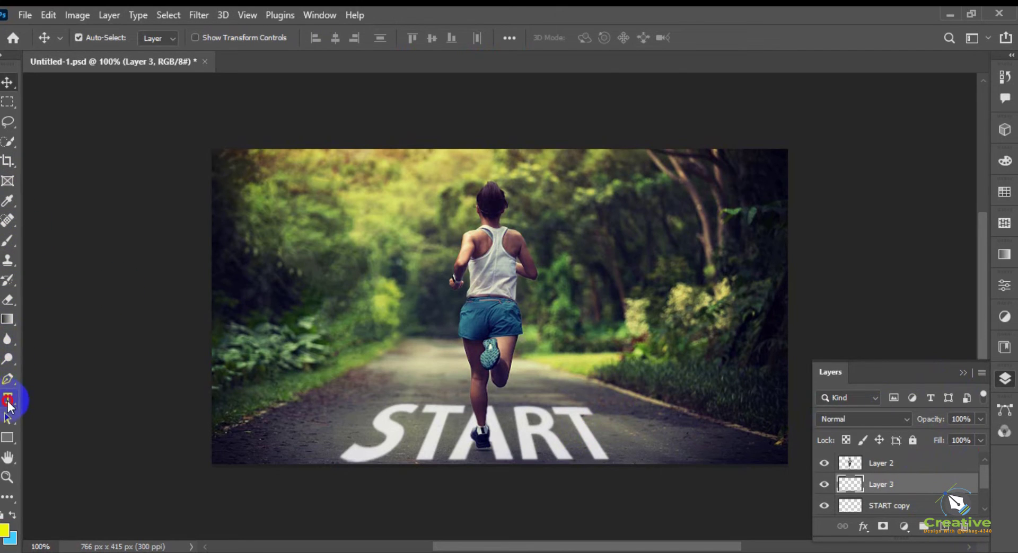
left_click(345, 381)
type("2024")
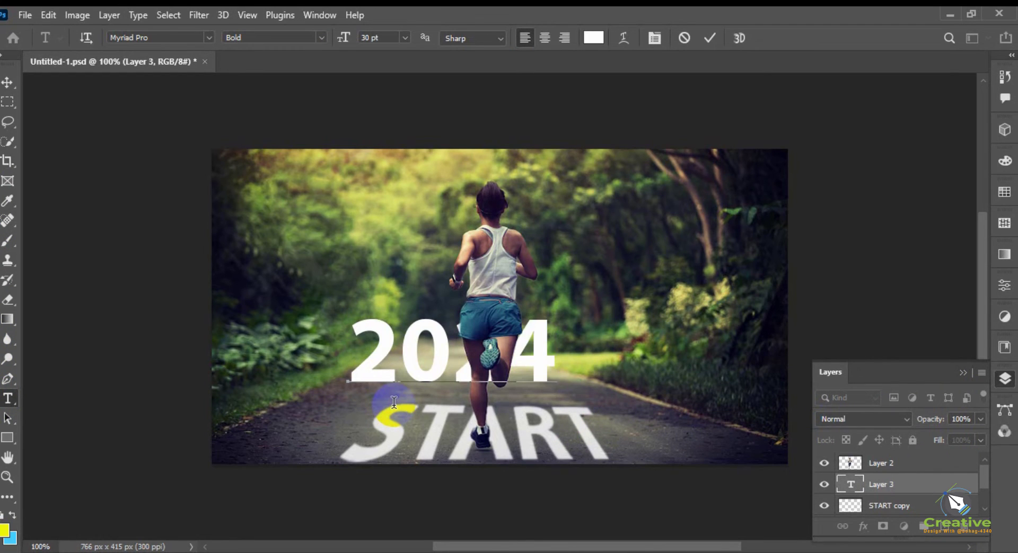
left_click(8, 81)
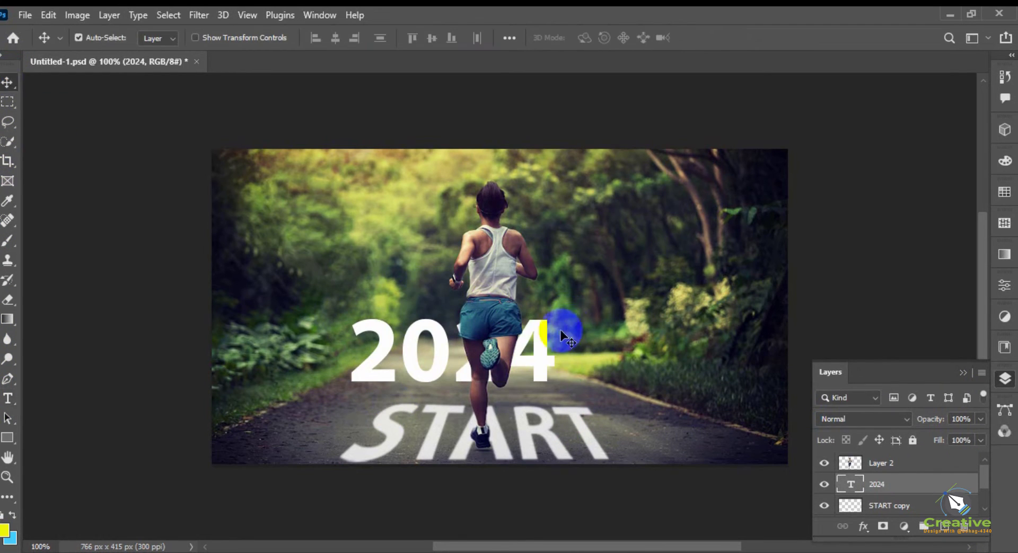
left_click_drag(537, 353, 555, 361)
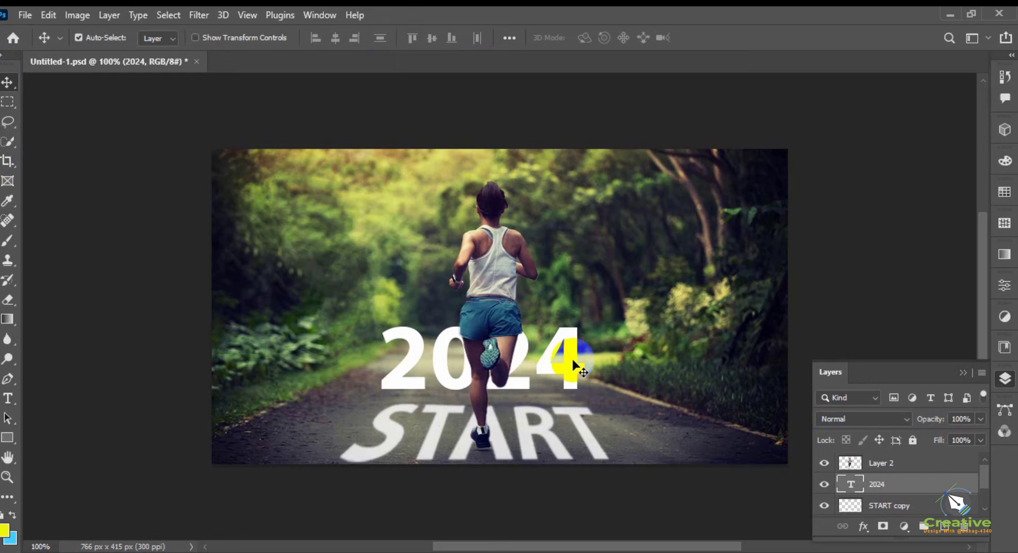
key("ctrl+t")
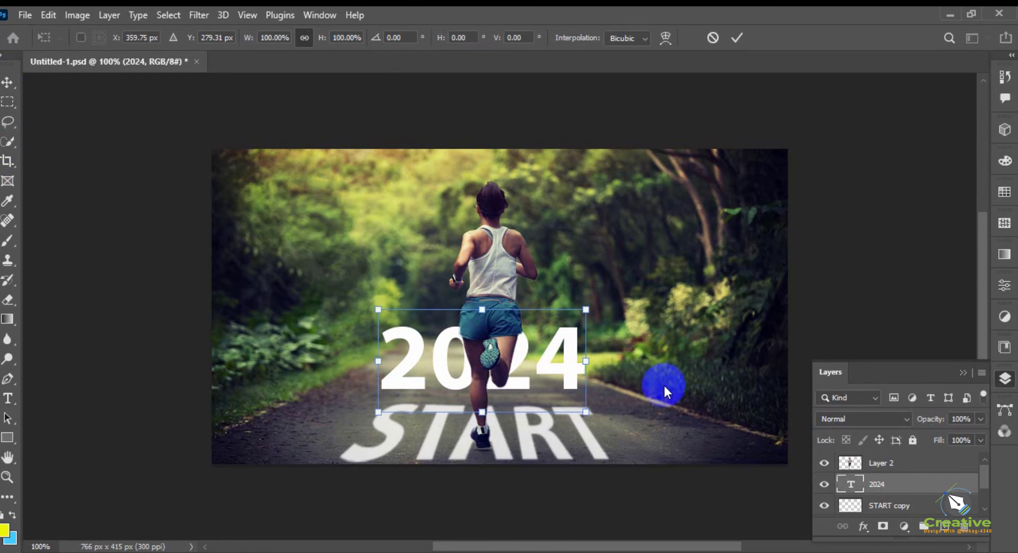
key("alt+space")
key("Escape")
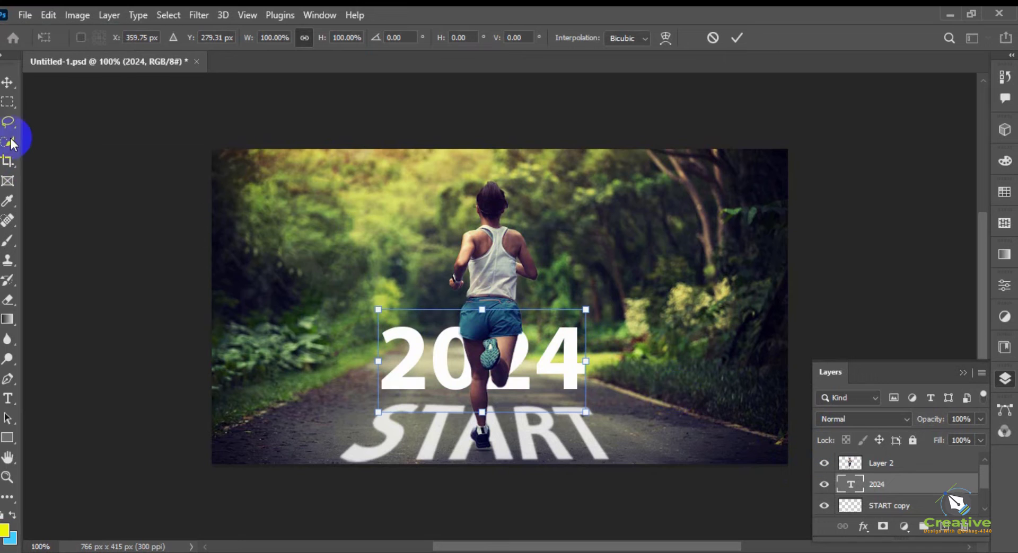
left_click(4, 89)
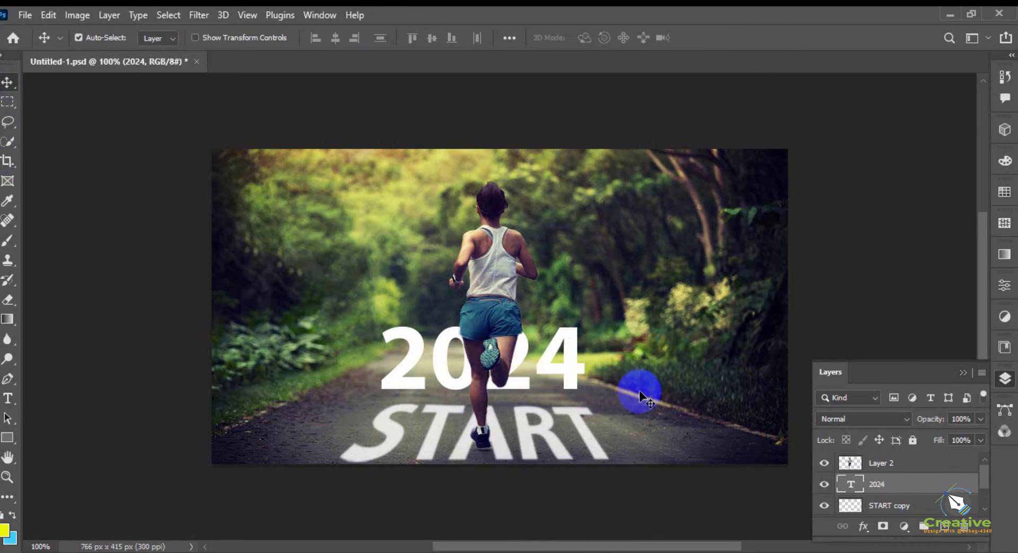
Rasterize the 2024 text layer, nudge it slightly upward, and draw a rectangular selection around the number.
right_click(912, 484)
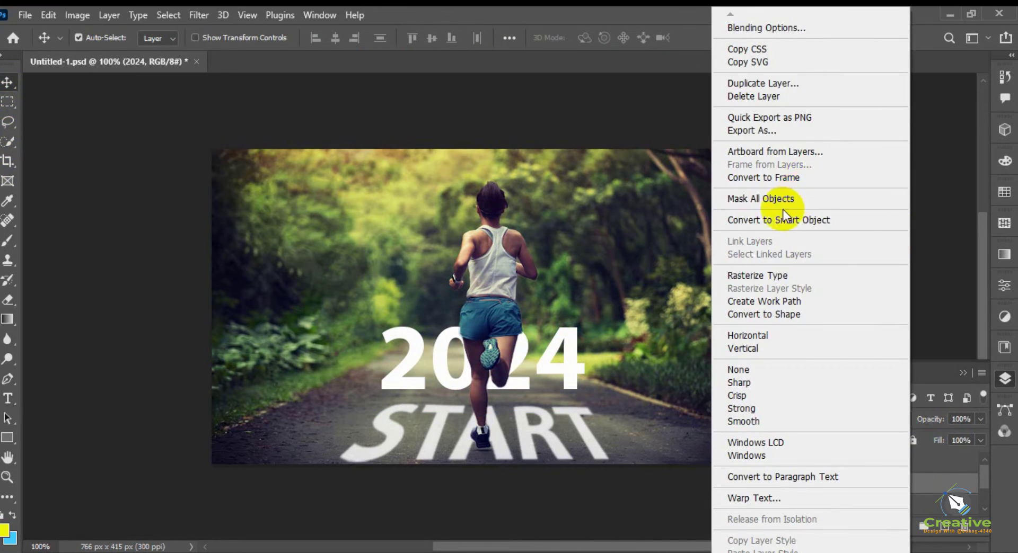
left_click(750, 276)
mouse_move(566, 374)
left_mouse_down()
mouse_move(557, 359)
mouse_move(561, 366)
left_mouse_up()
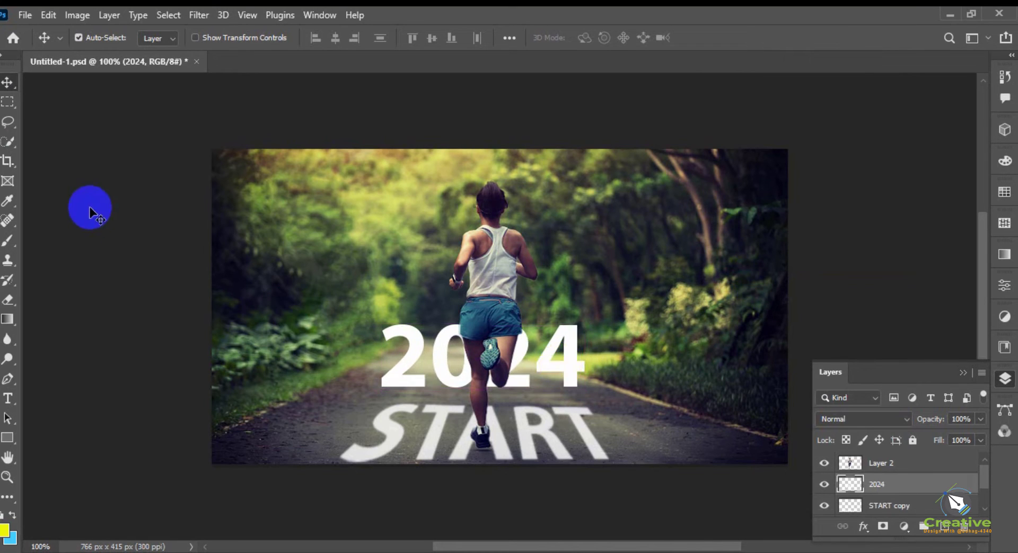
left_click(7, 102)
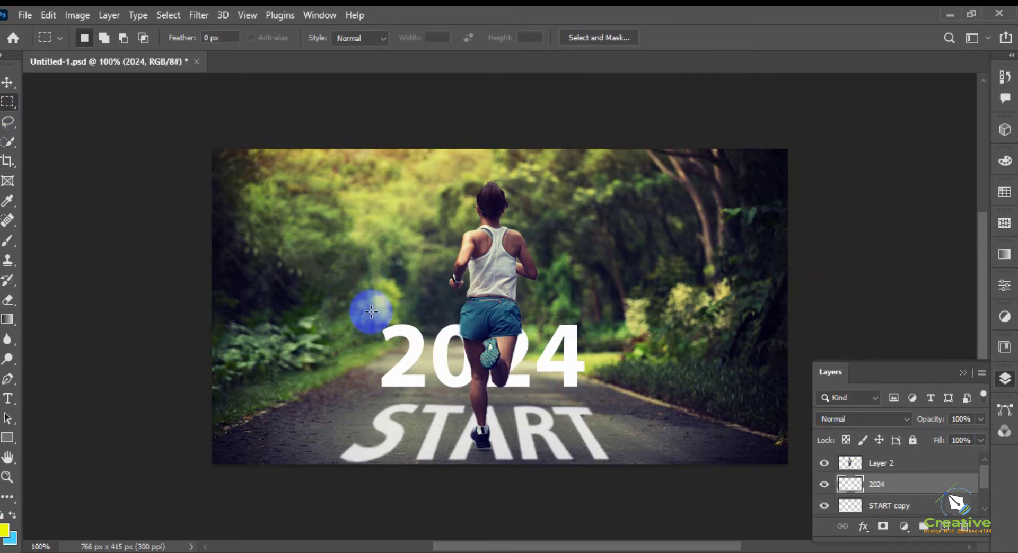
left_click_drag(371, 311, 590, 395)
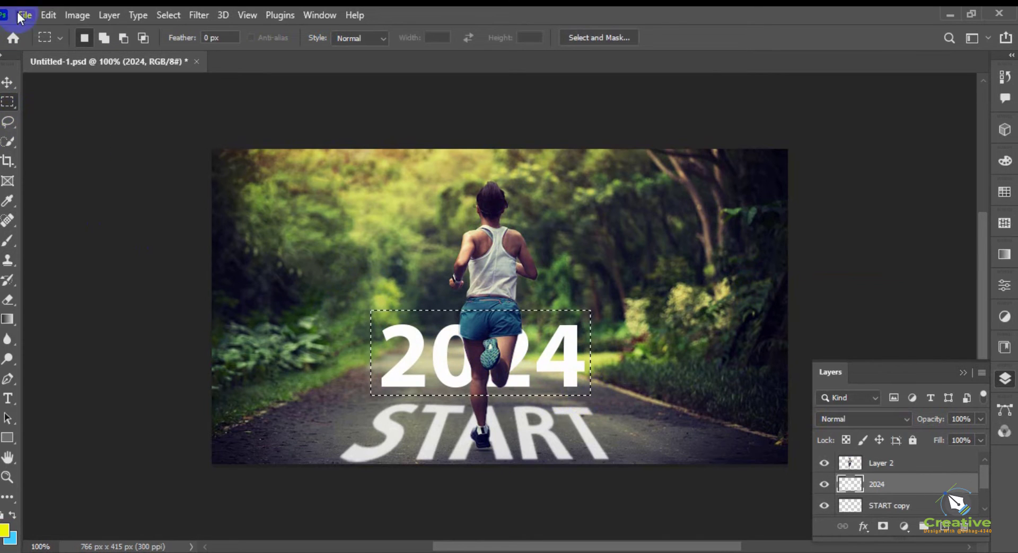
Cut the selected 2024 from its layer and open the Vanishing Point filter.
left_click(77, 15)
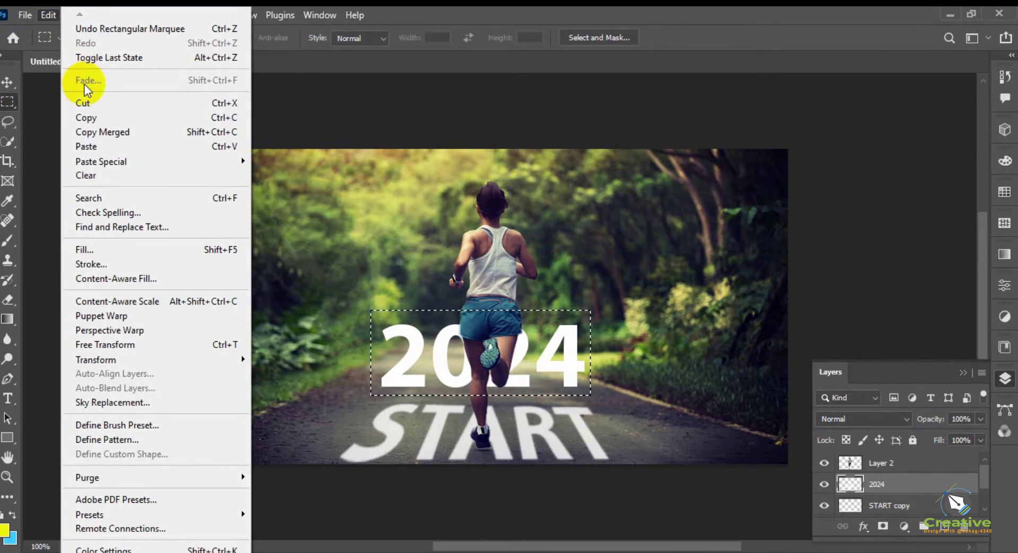
left_click(84, 99)
left_click(168, 15)
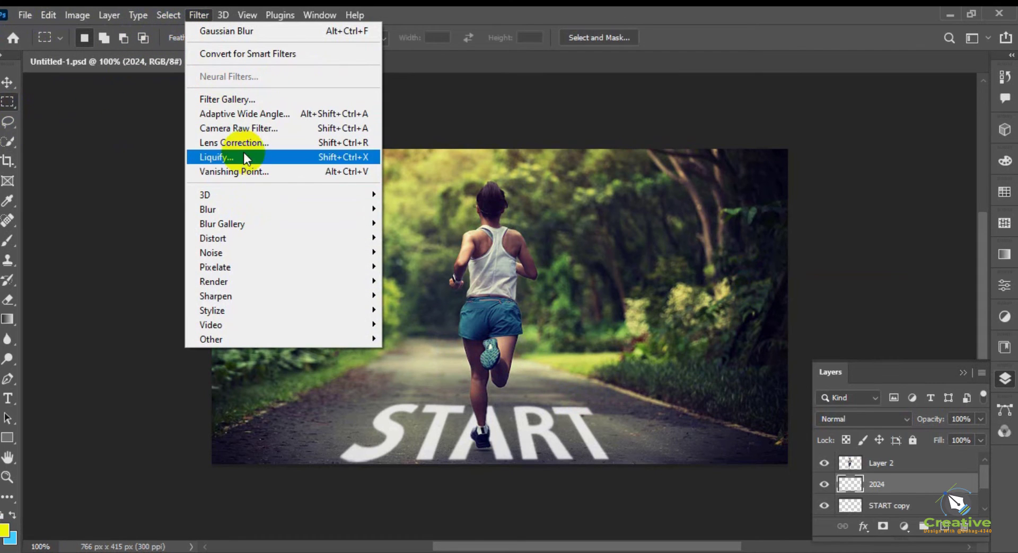
left_click(248, 170)
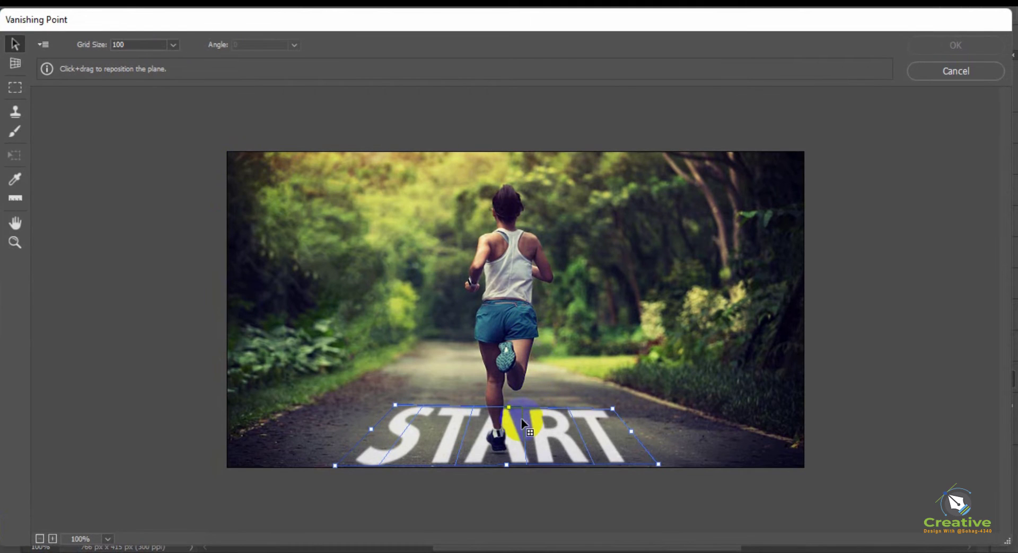
Delete the existing plane over START and define a new four-corner perspective plane on the road just above the word.
key("Delete")
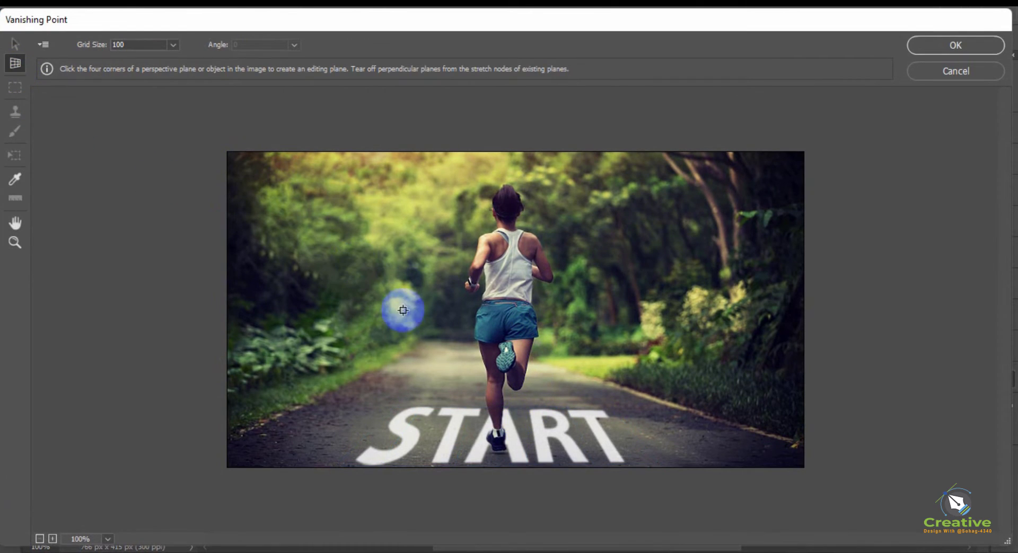
left_click(405, 398)
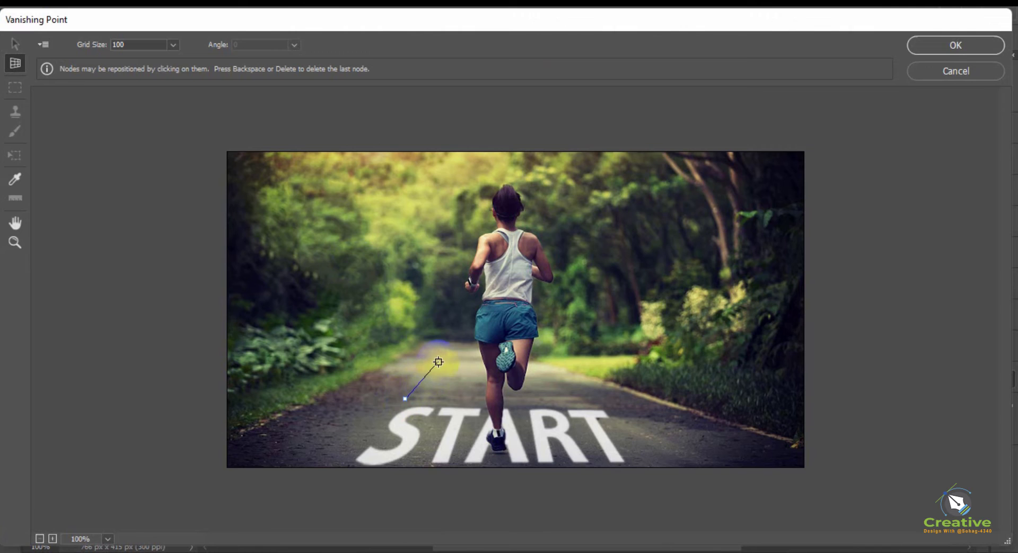
left_click(440, 357)
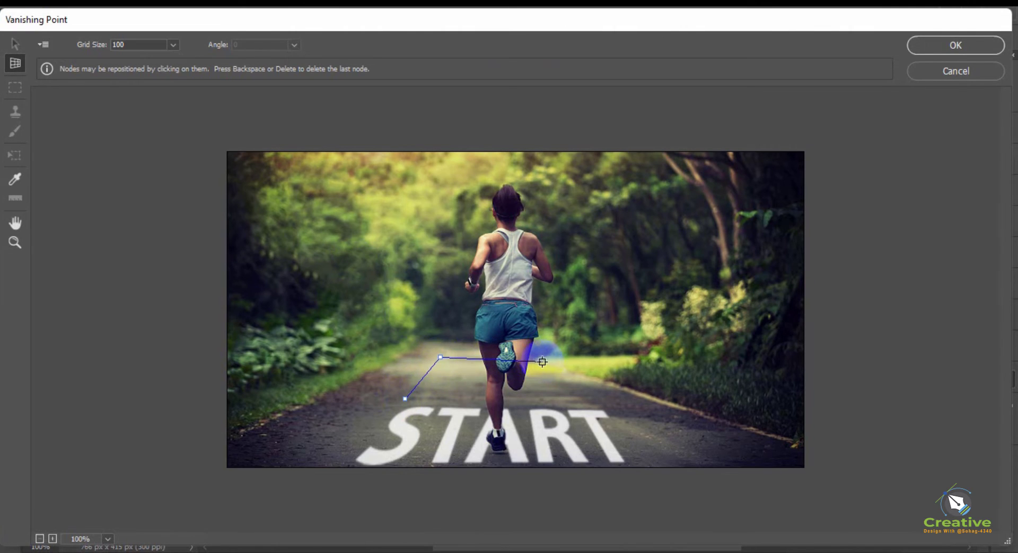
left_click(539, 361)
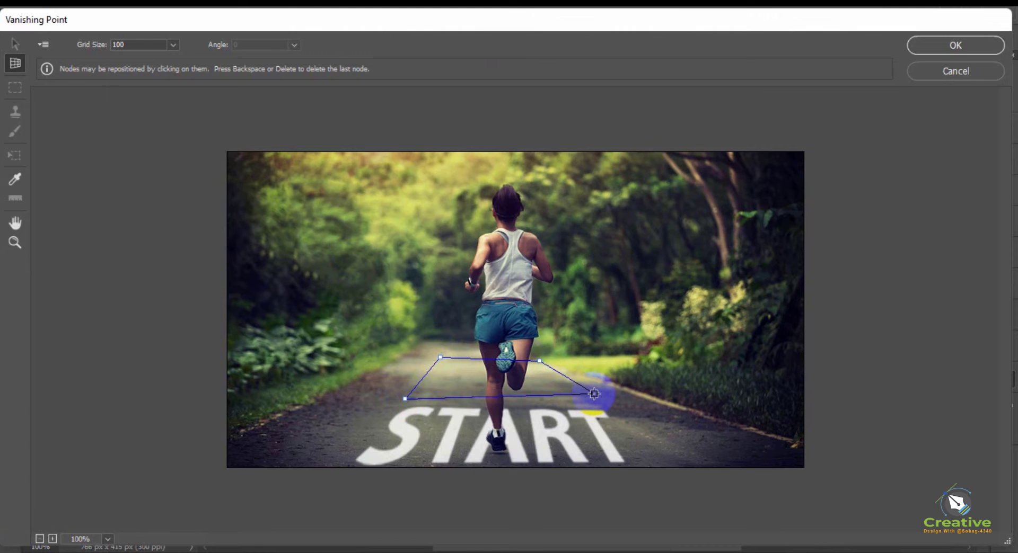
left_click(597, 399)
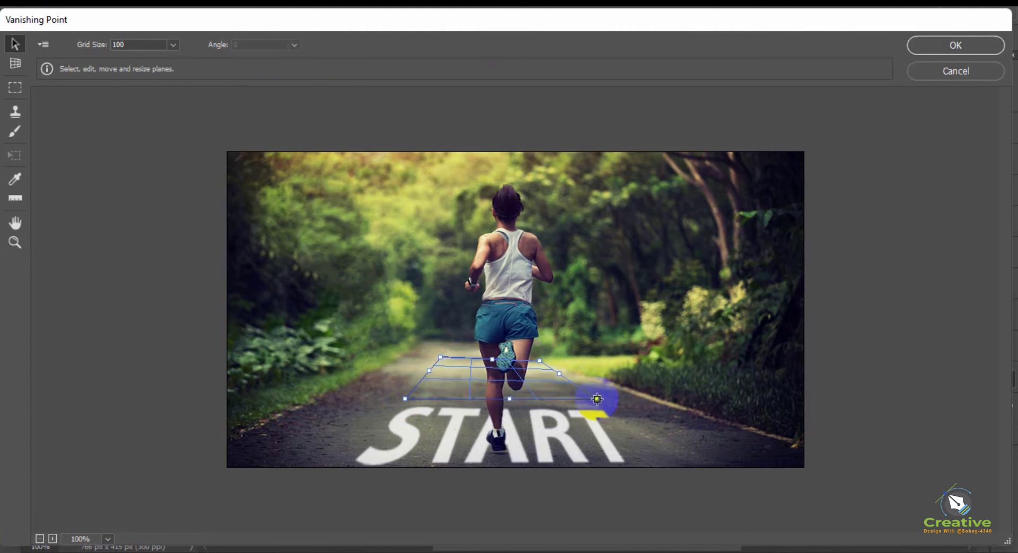
Paste the cut 2024 into Vanishing Point, move it onto the new plane and scale it down to the plane's width.
key("ctrl+v")
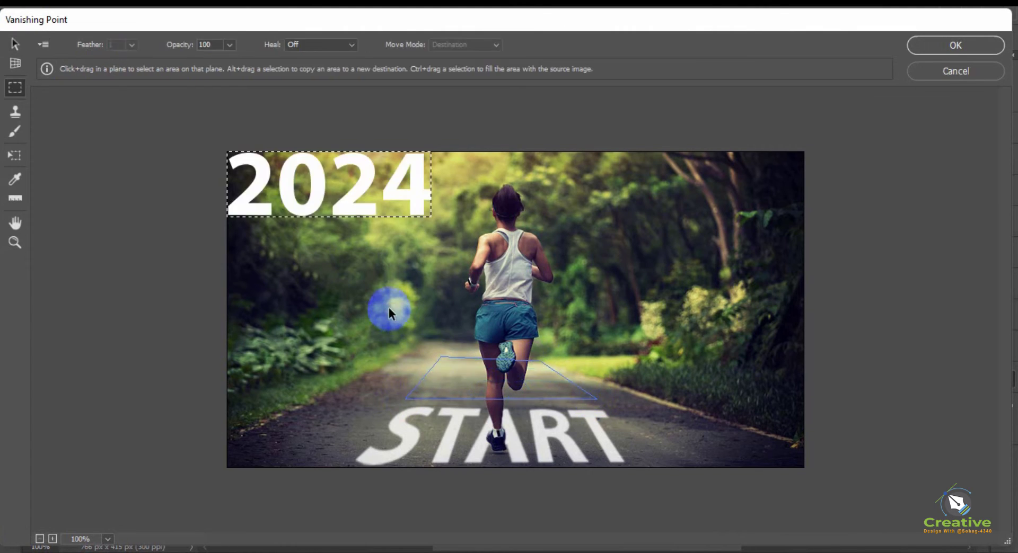
left_click_drag(346, 195, 514, 375)
key("ctrl+t")
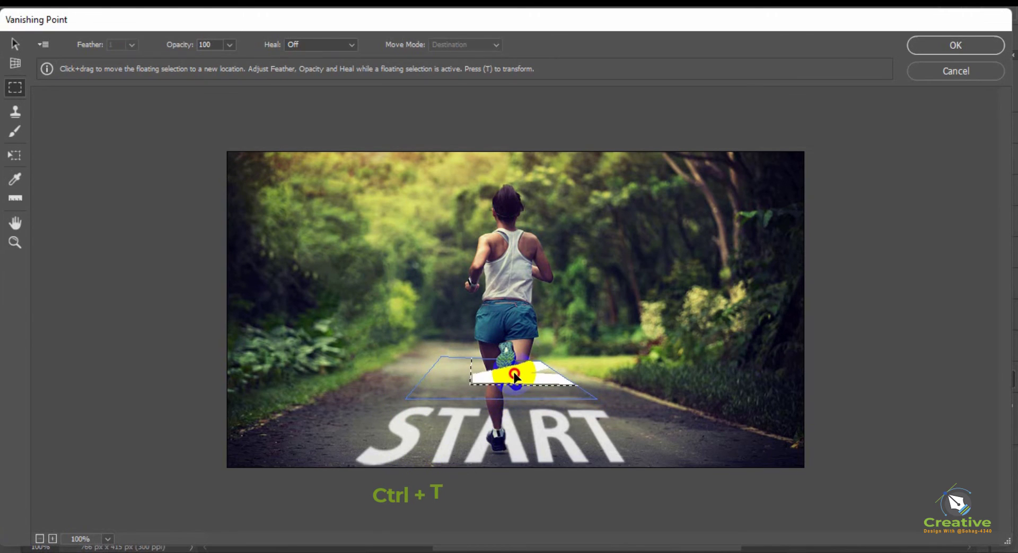
key("ctrl+t")
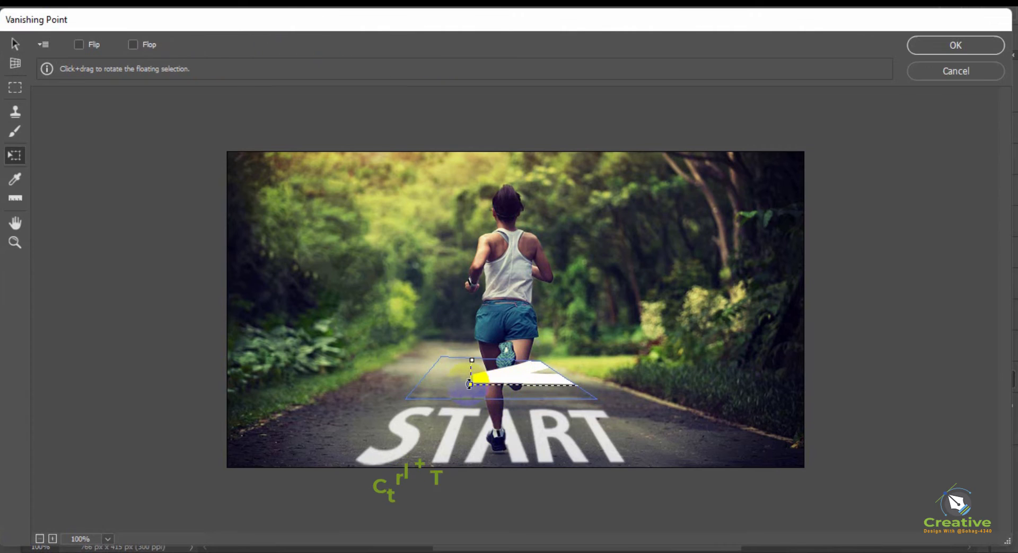
left_click_drag(500, 373, 502, 371)
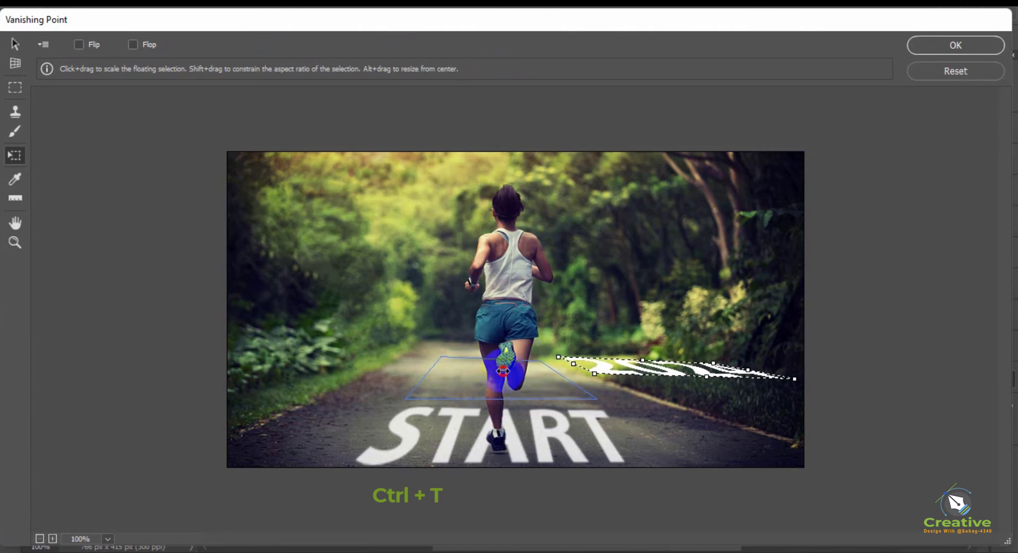
left_click_drag(594, 369, 493, 384)
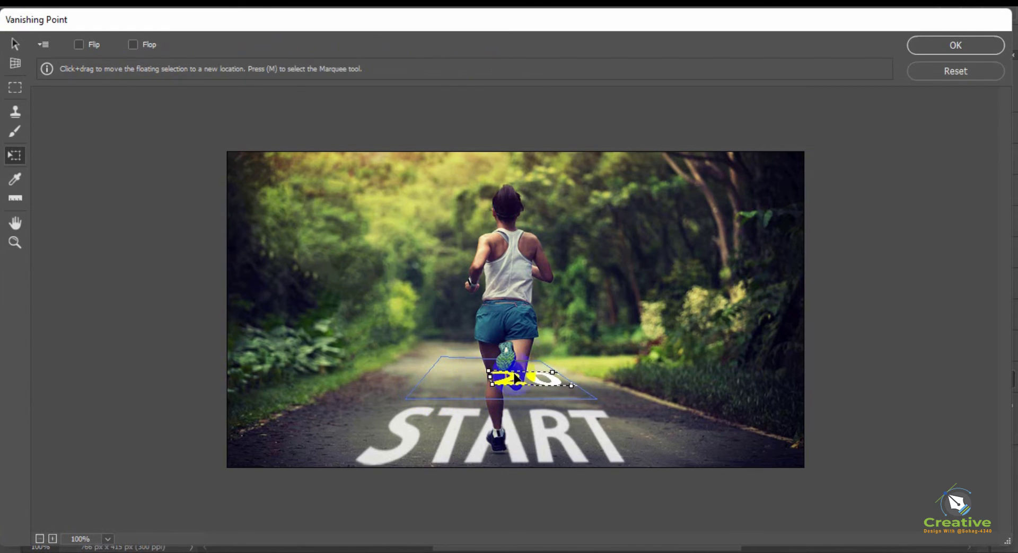
key("ctrl+z")
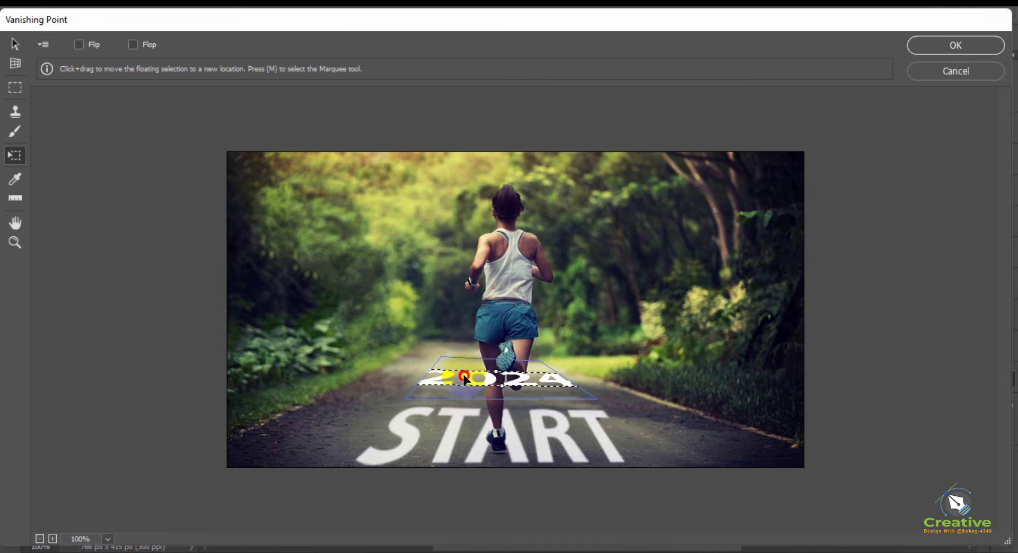
Position and stretch 2024 to fill the perspective plane above START, and apply the Vanishing Point filter.
left_click_drag(560, 381, 492, 383)
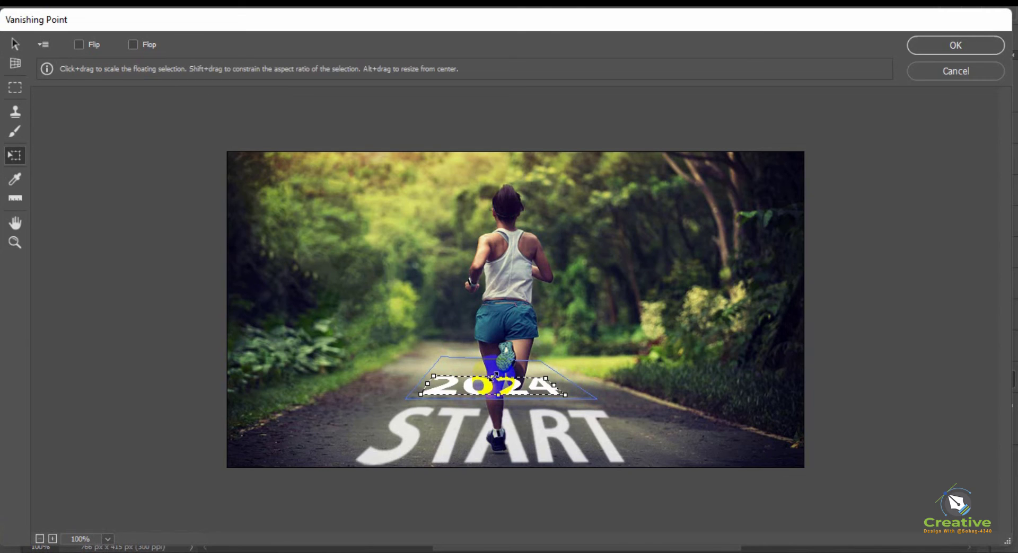
left_click_drag(496, 375, 550, 374)
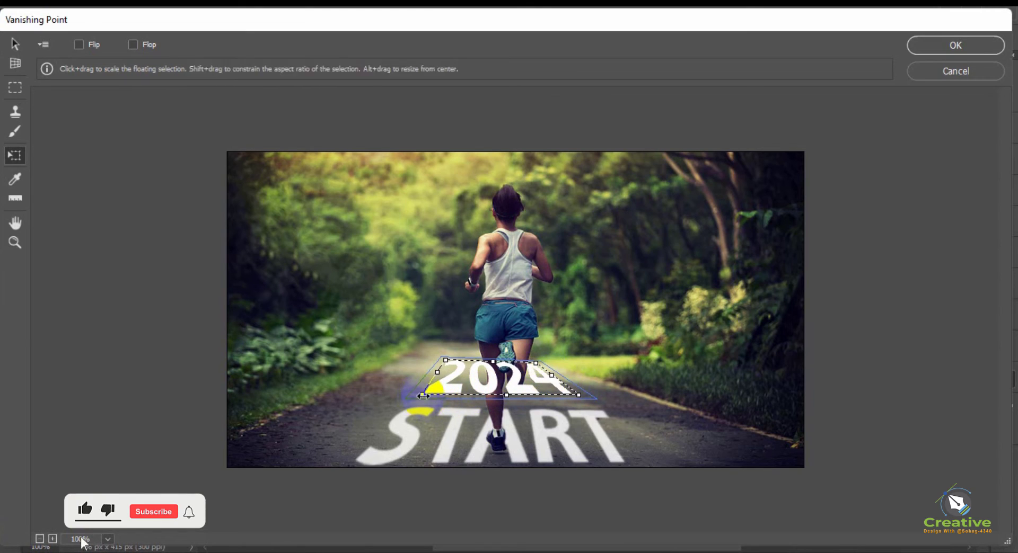
left_click_drag(422, 395, 411, 397)
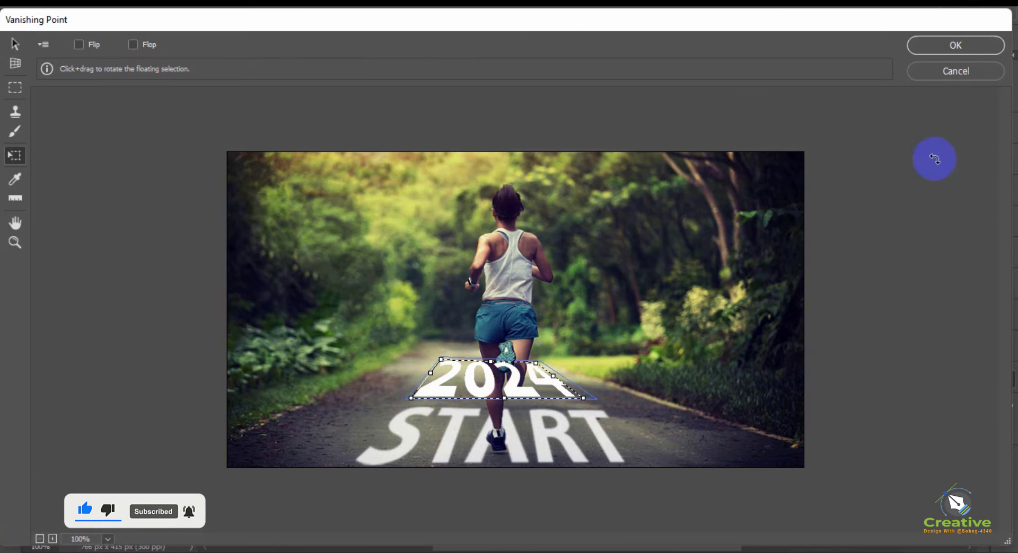
left_click(954, 46)
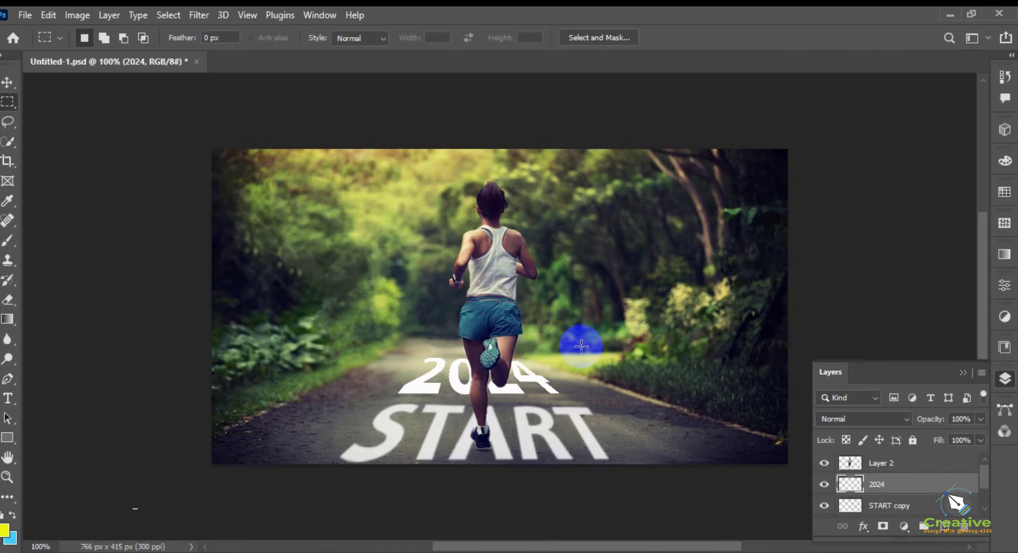
Move the perspective 2024 slightly down the road, closer to the word START.
left_click(8, 83)
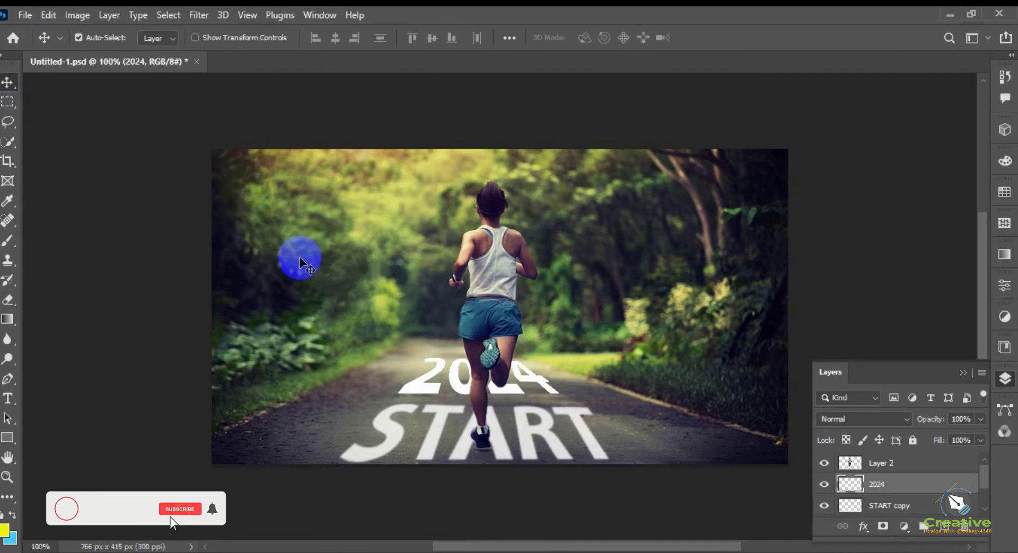
left_click_drag(534, 374, 546, 392)
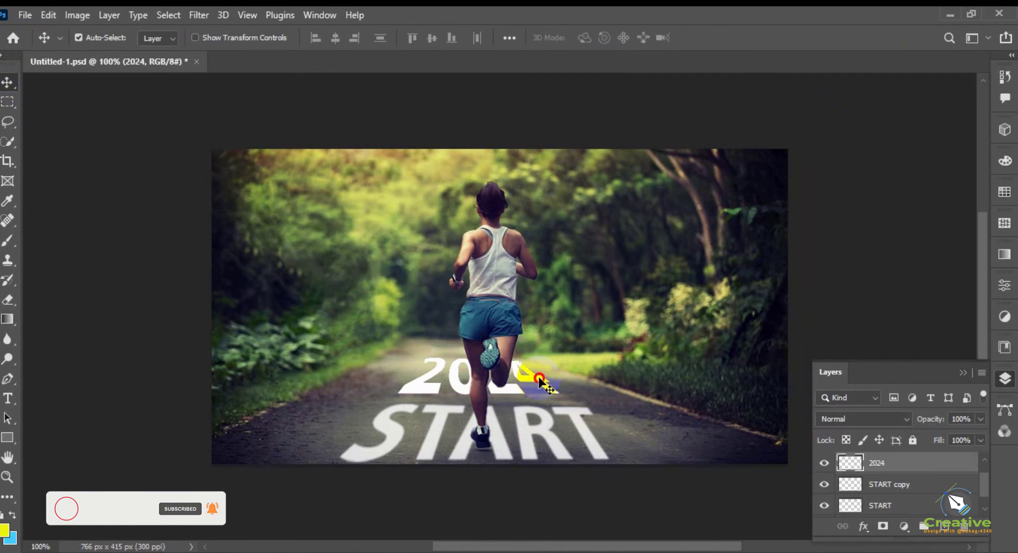
mouse_move(539, 378)
left_mouse_down()
mouse_move(542, 370)
mouse_move(548, 380)
mouse_move(538, 366)
mouse_move(455, 373)
mouse_move(545, 384)
mouse_move(536, 371)
mouse_move(547, 387)
left_mouse_up()
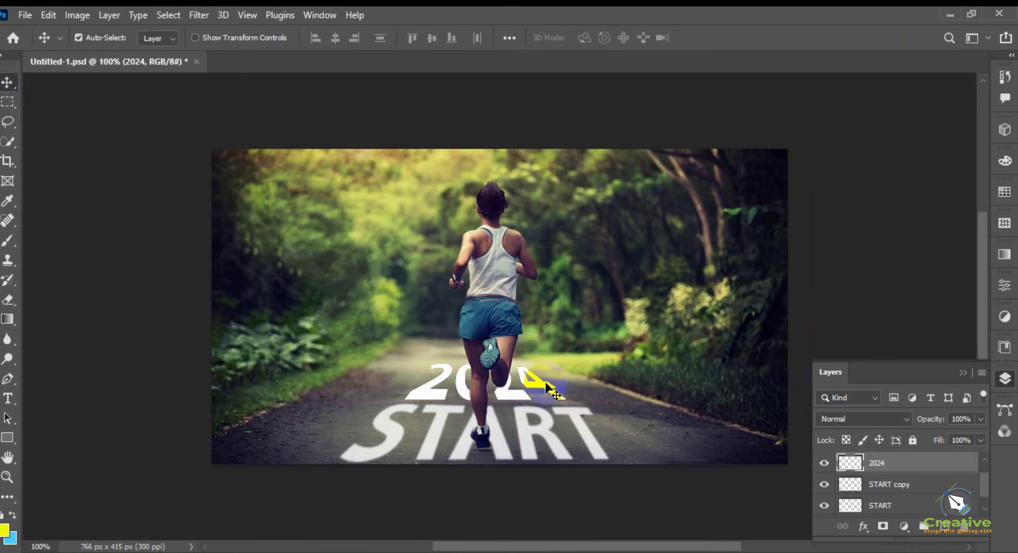
Scale the 2024 layer to 90.55% just above START and lower its opacity to 61%.
key("ctrl+t")
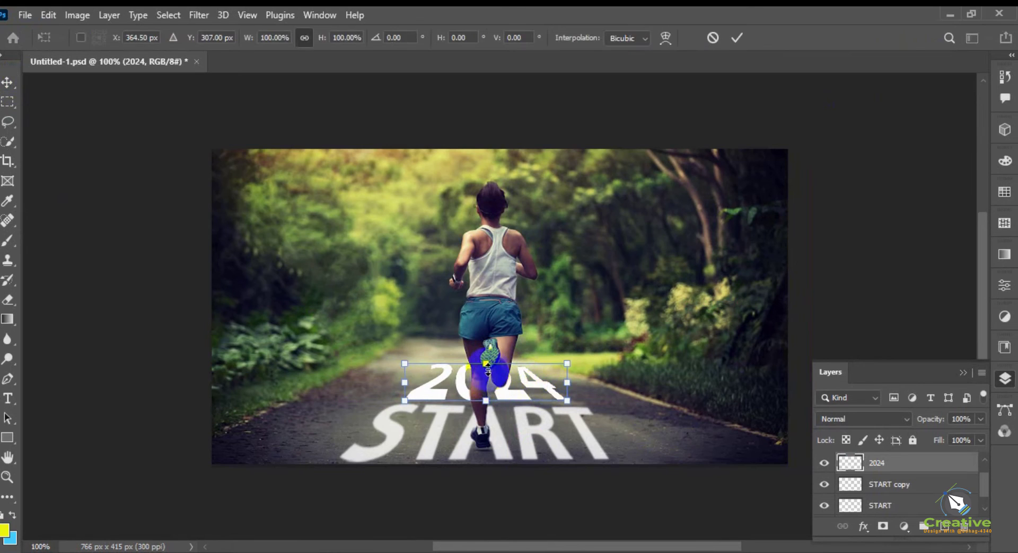
left_click_drag(486, 365, 488, 394)
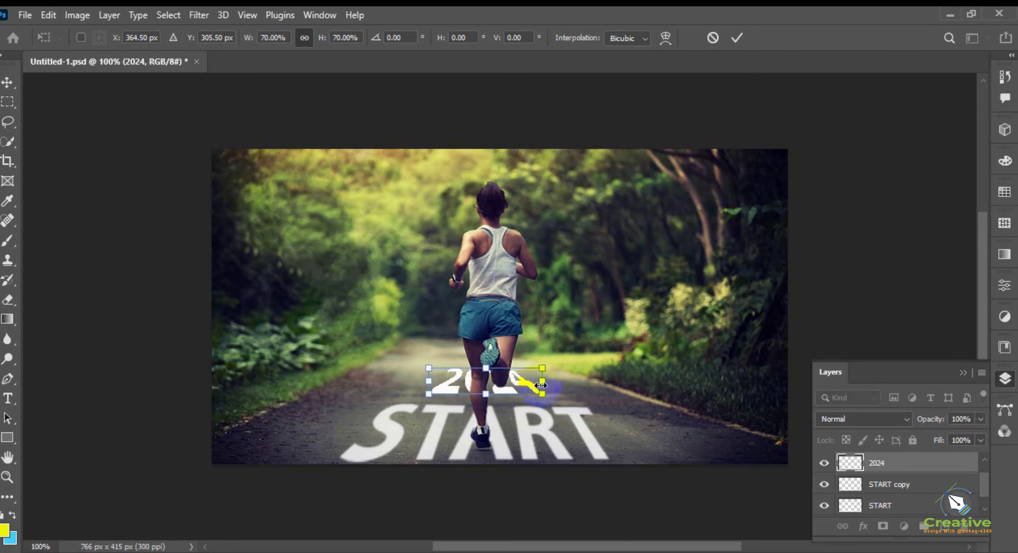
left_click_drag(556, 384, 544, 389)
mouse_move(419, 384)
left_mouse_down()
mouse_move(409, 377)
mouse_move(421, 392)
left_mouse_up()
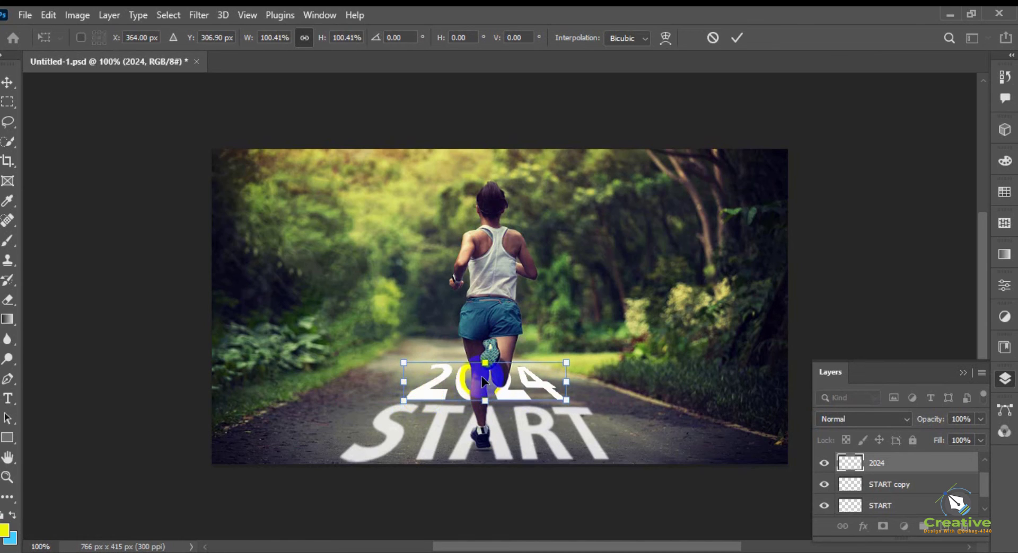
left_click_drag(486, 365, 505, 402)
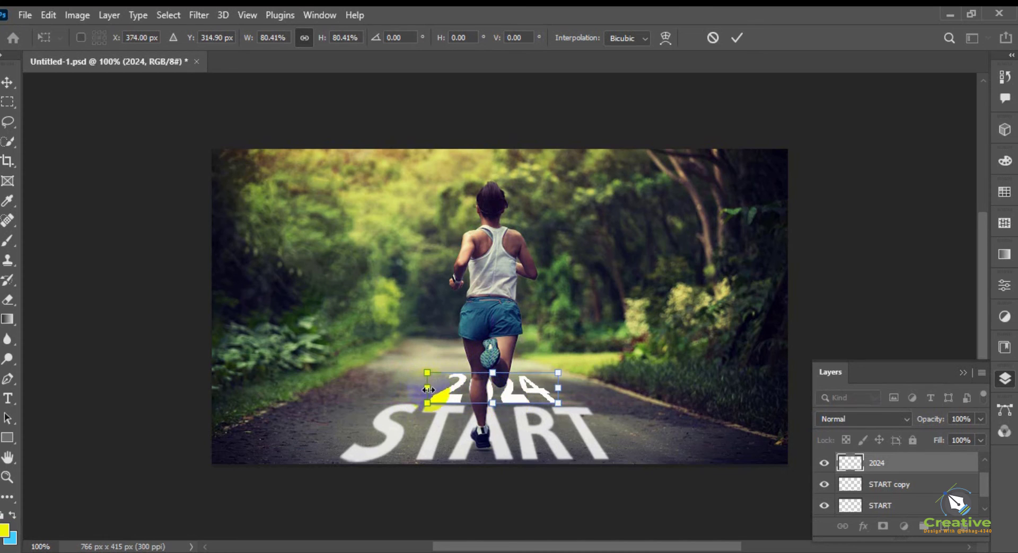
left_click_drag(419, 388, 425, 392)
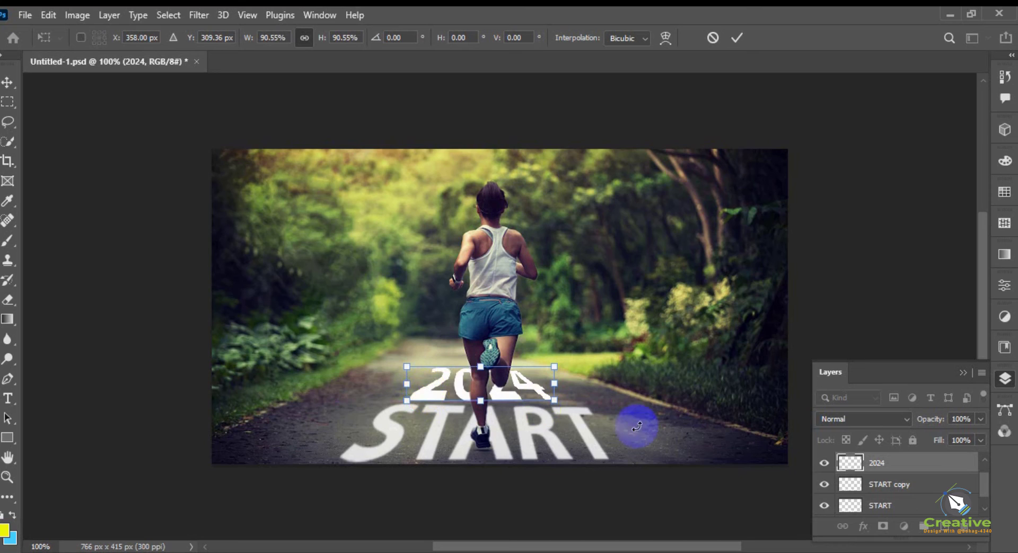
left_click(724, 447)
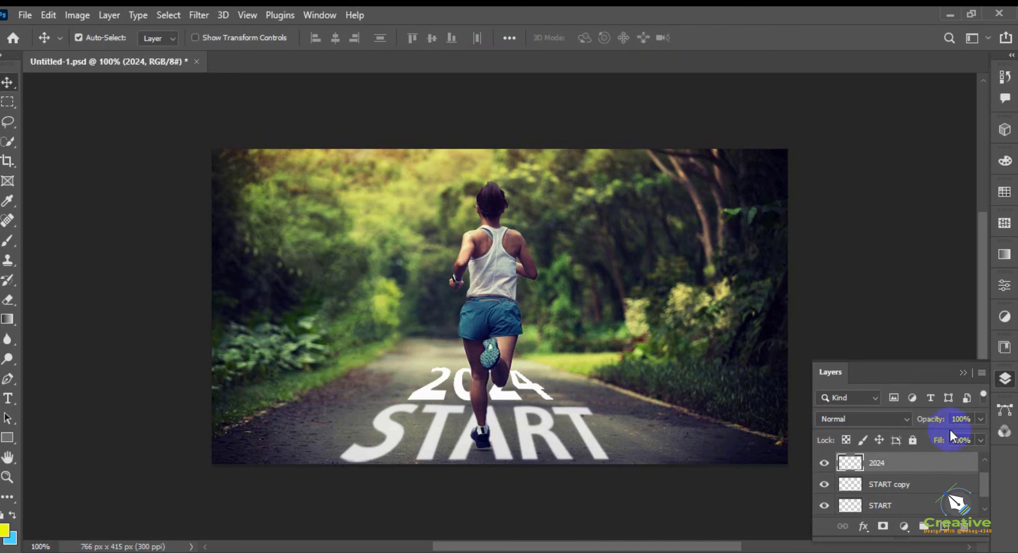
left_click_drag(953, 438, 952, 436)
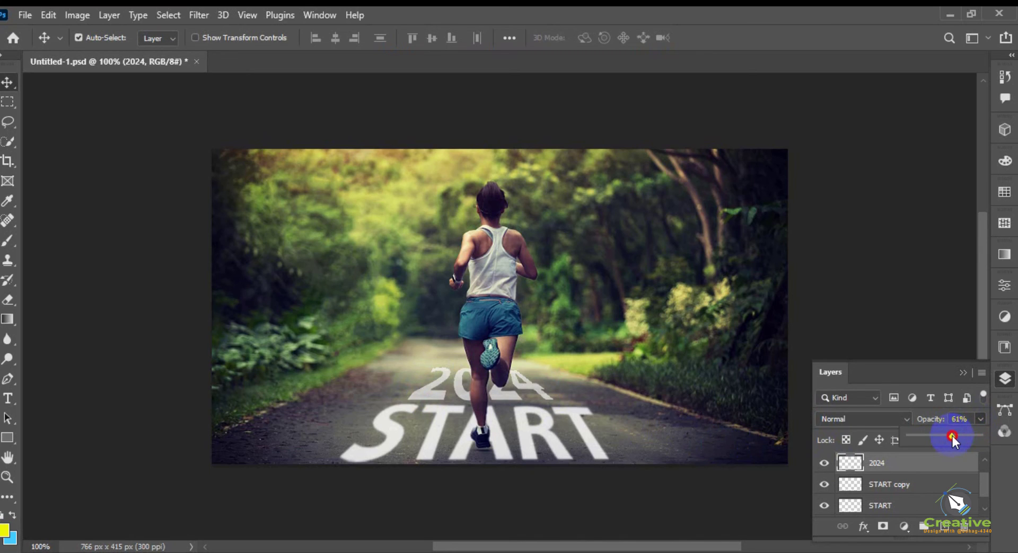
Show the rulers, then scale down the START and START copy layers together around the runner's standing foot.
left_click(546, 432)
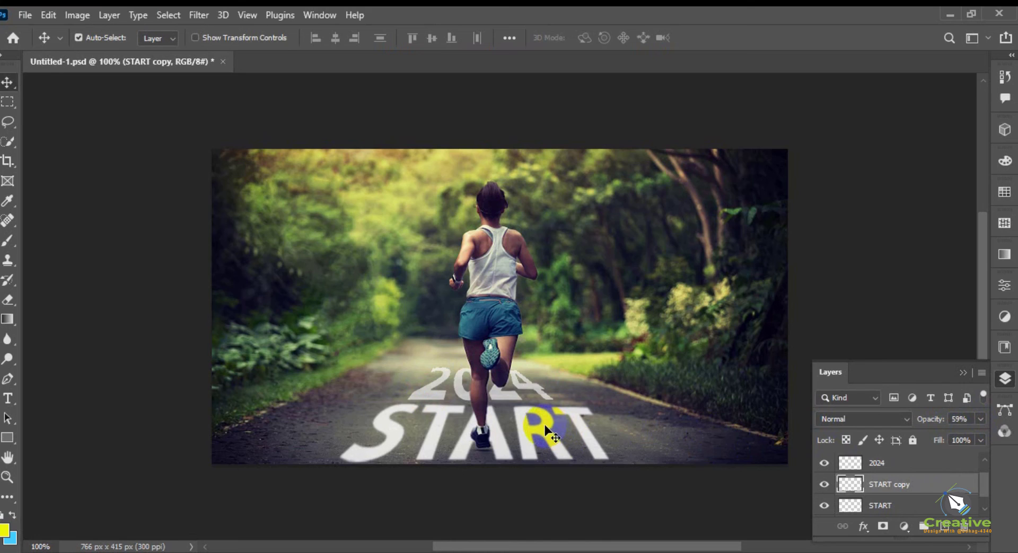
right_click(546, 432)
left_click(543, 428)
key("ctrl+t")
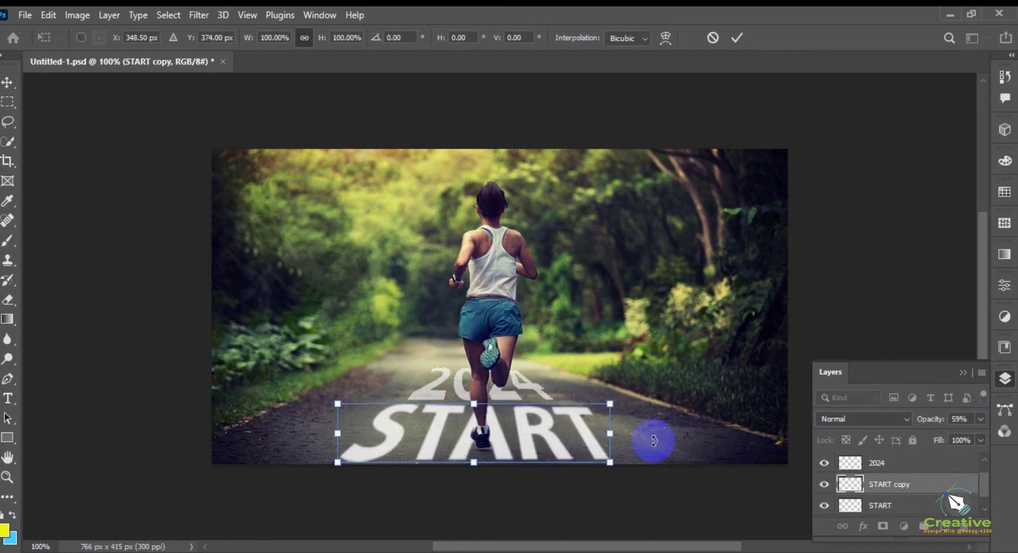
left_click(888, 506)
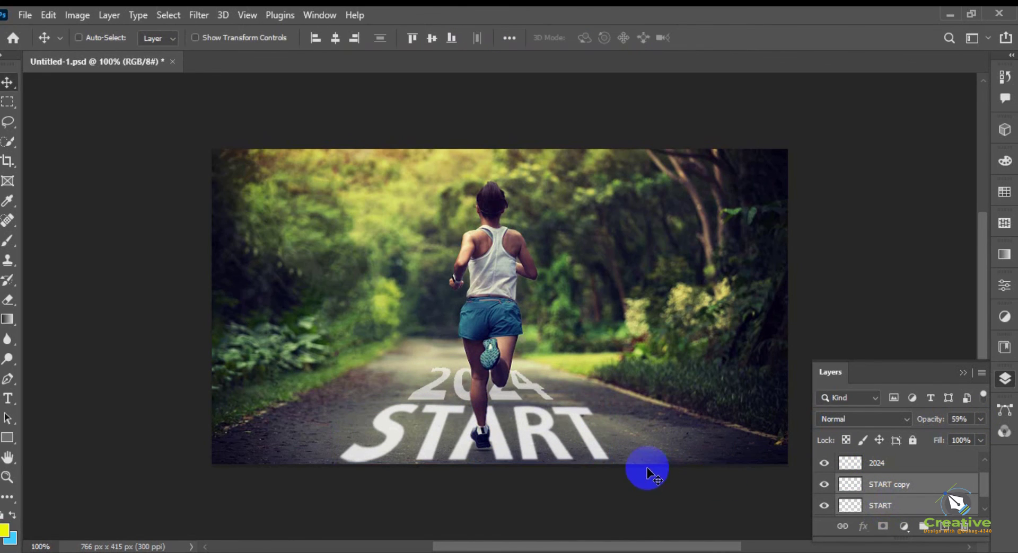
key("ctrl+r")
key("ctrl+t")
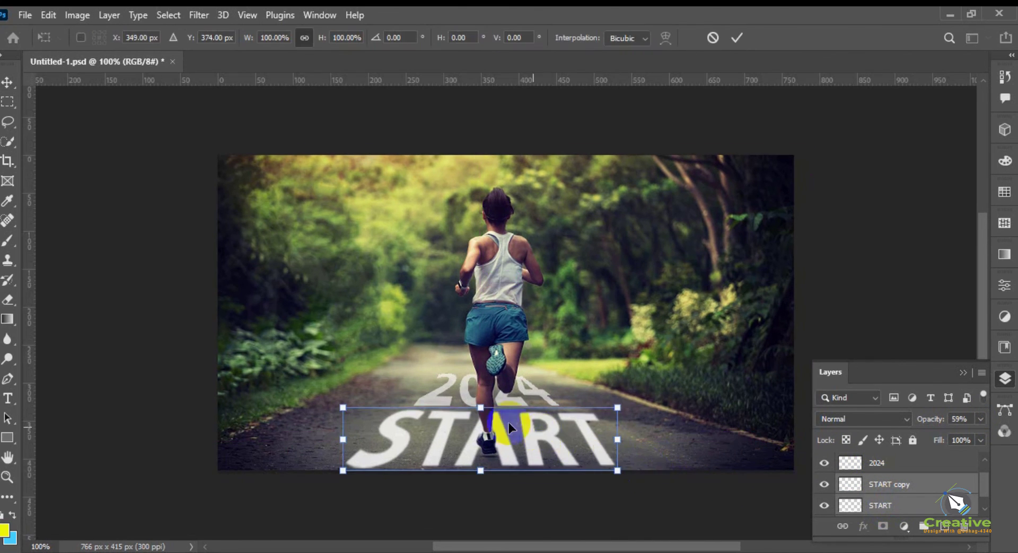
left_click_drag(485, 410, 481, 419)
double_click(518, 427)
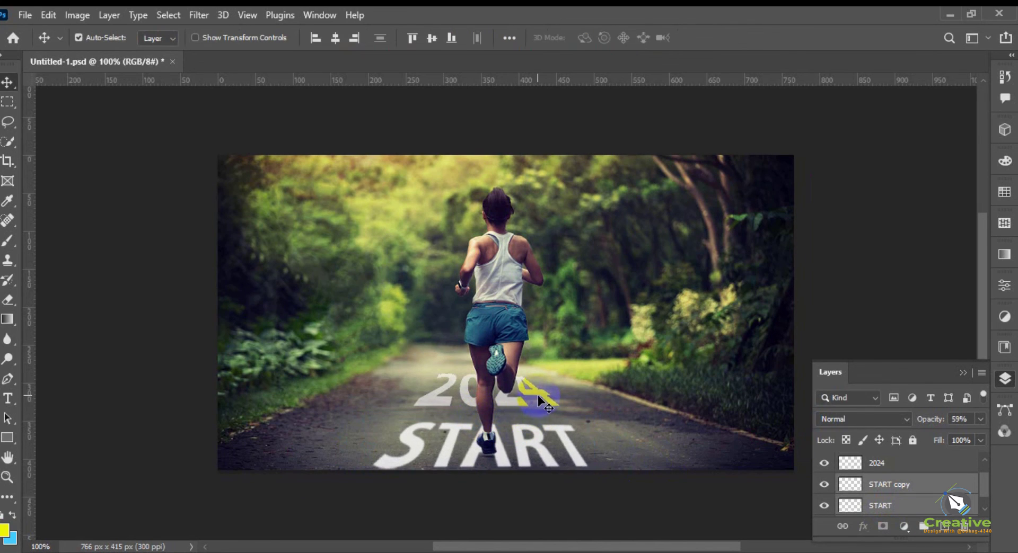
Move the 2024 layer down closer to the smaller START and scale it to about 89.8%.
left_click(539, 396)
right_click(538, 395)
left_click(562, 401)
mouse_move(538, 399)
left_mouse_down()
mouse_move(540, 409)
mouse_move(572, 403)
mouse_move(553, 403)
left_mouse_up()
key("ctrl+t")
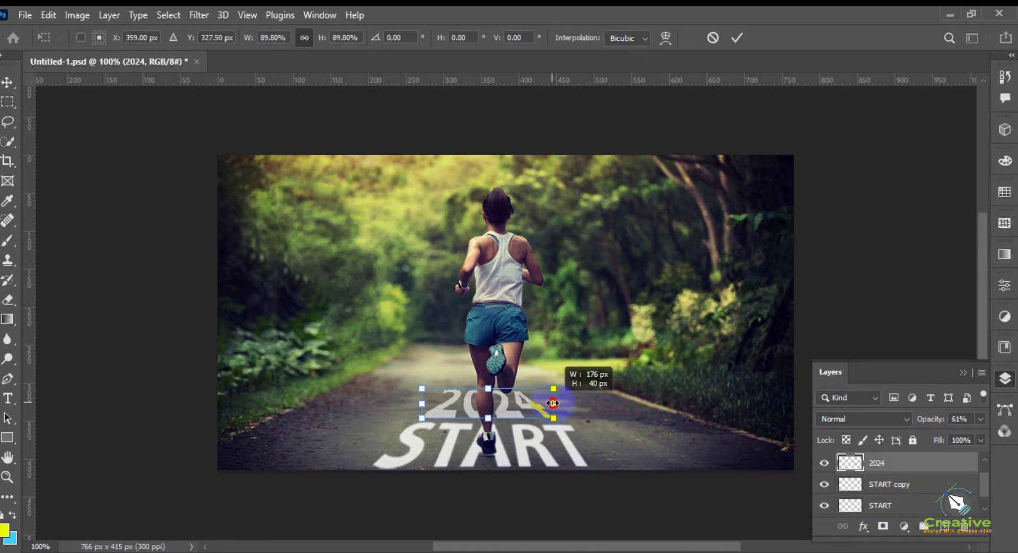
key("Return")
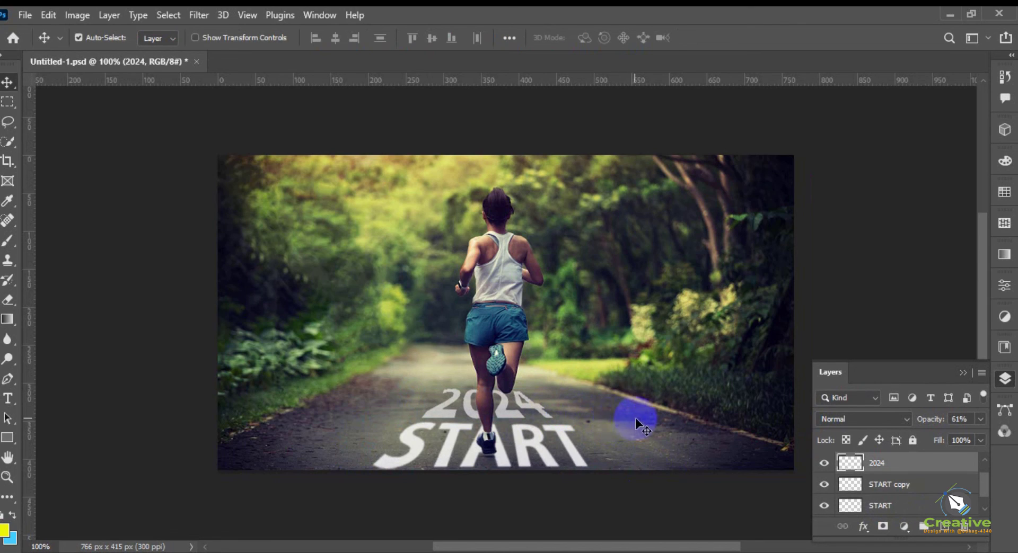
Toggle the 2024, Layer 2 and START copy layers off and on to check what each contributes to the image.
left_click(825, 464)
left_click(825, 464)
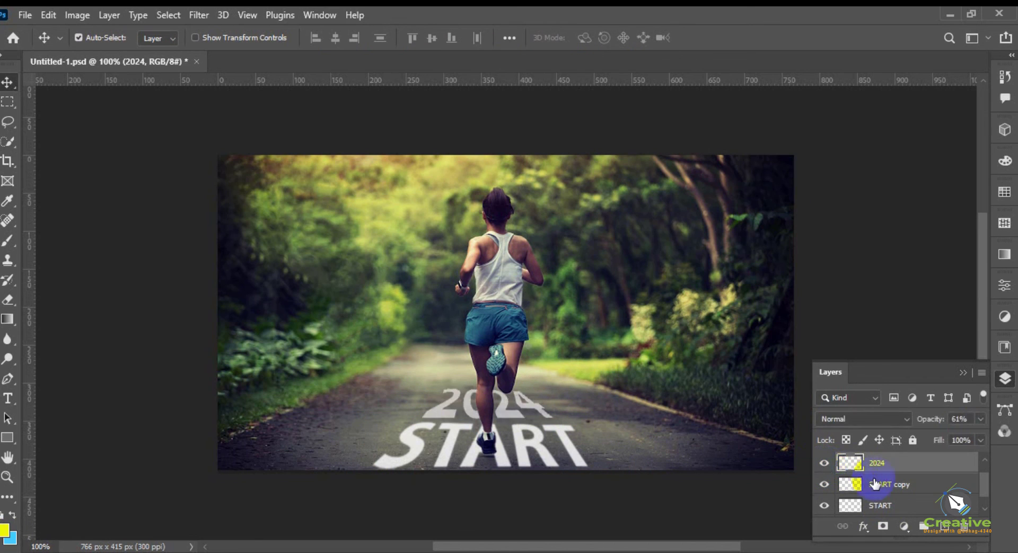
scroll(825, 462, "up", 1)
left_click(824, 464)
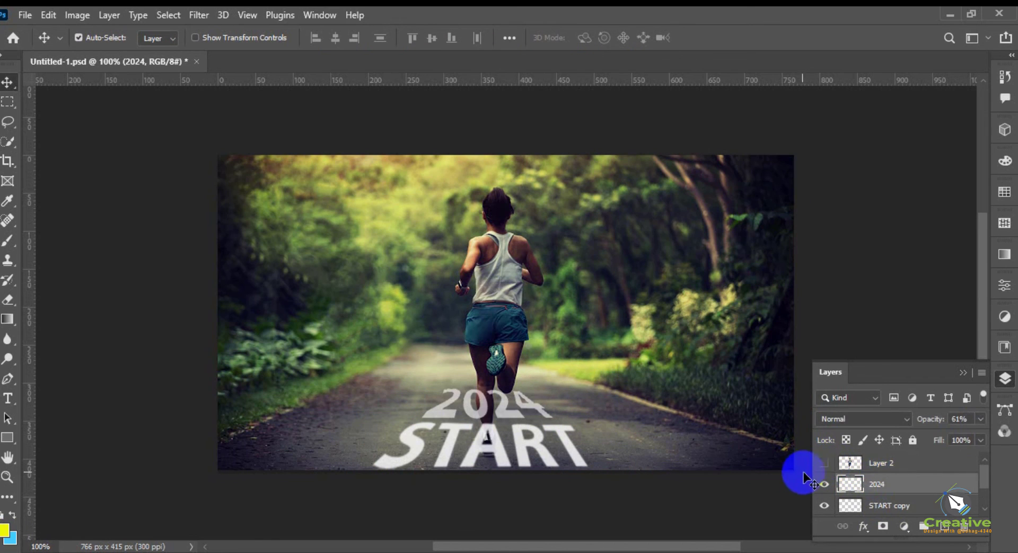
left_click(824, 464)
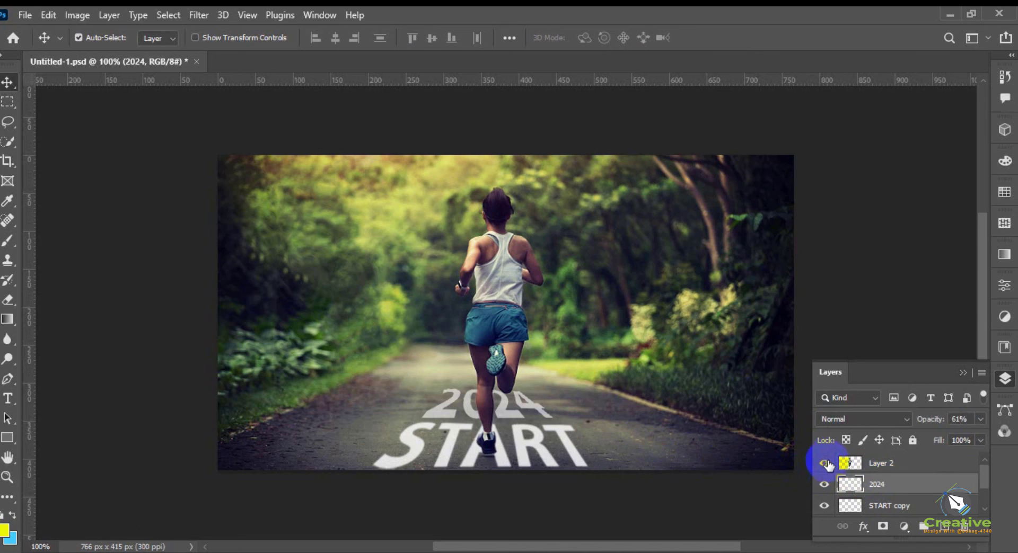
scroll(901, 484, "down", 1)
left_click(825, 485)
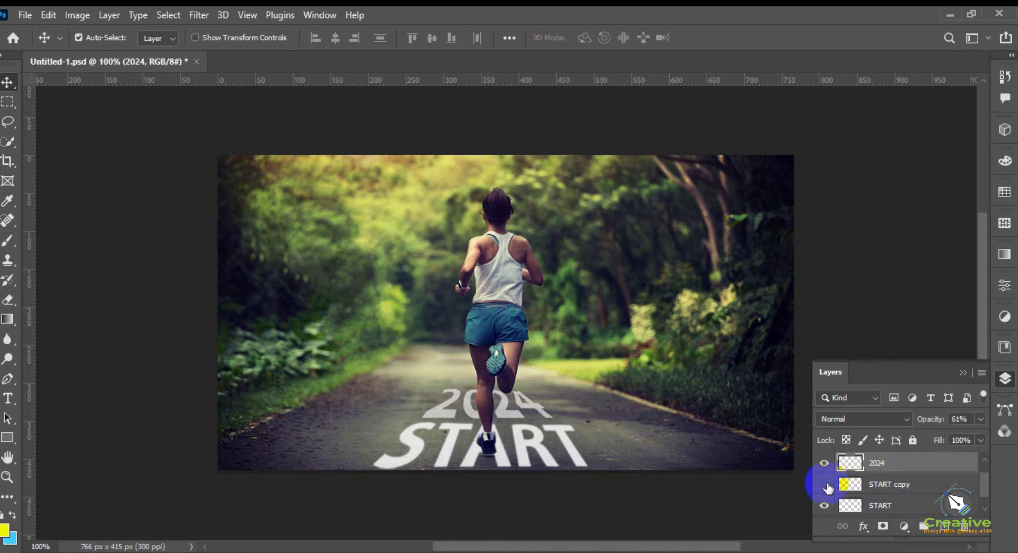
left_click(825, 485)
scroll(902, 489, "up", 1)
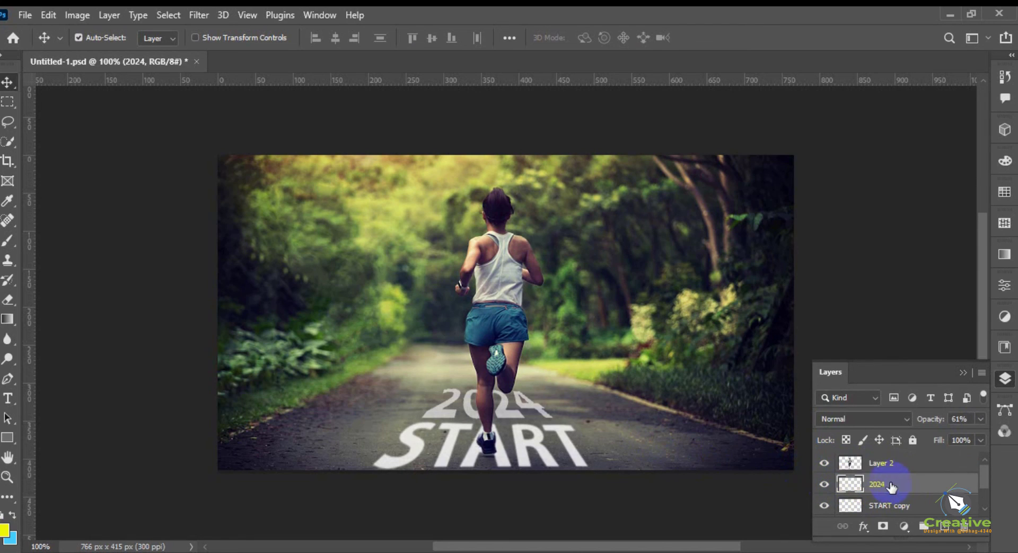
left_click(824, 485)
left_click(824, 485)
Duplicate the 2024 layer as 2024 copy.
right_click(891, 485)
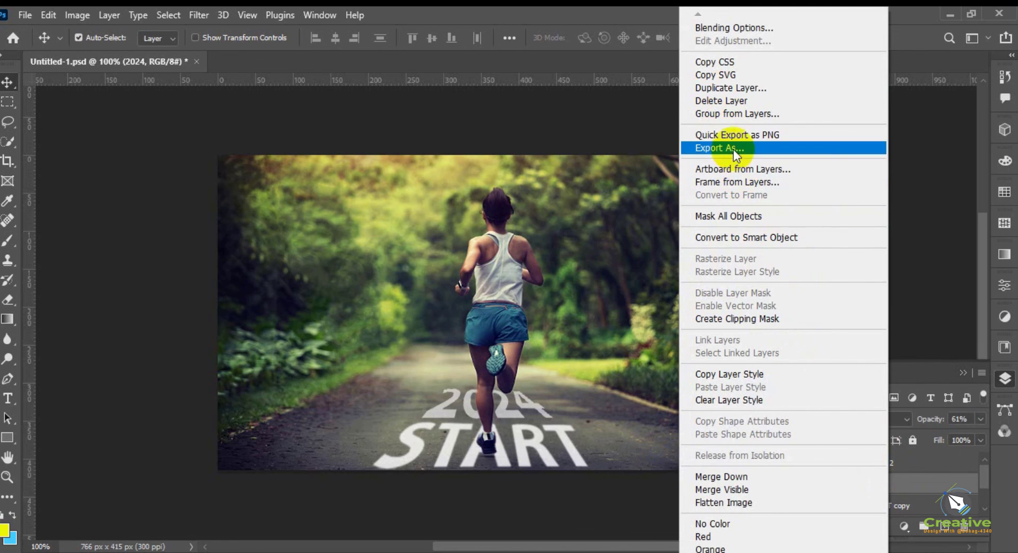
left_click(724, 88)
left_click(629, 153)
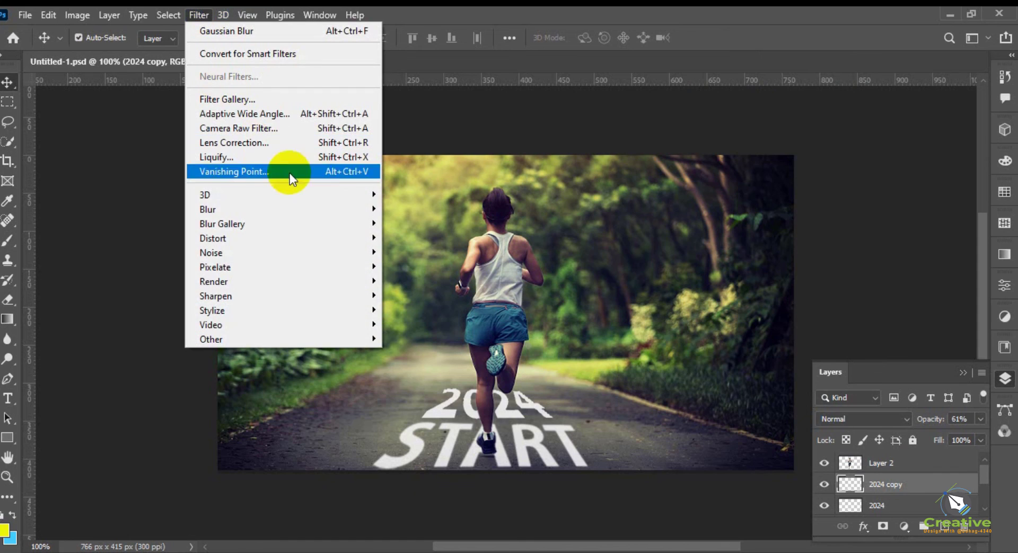
Apply a Gaussian Blur with a 2.0 pixel radius to the 2024 copy layer and collapse the layer list.
mouse_move(344, 208)
left_click(435, 267)
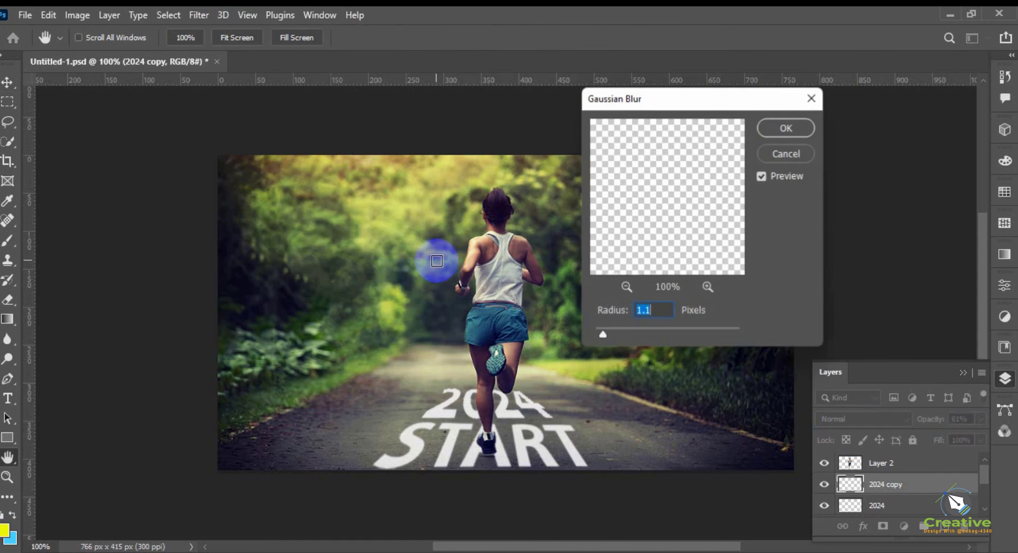
left_click_drag(606, 332, 609, 331)
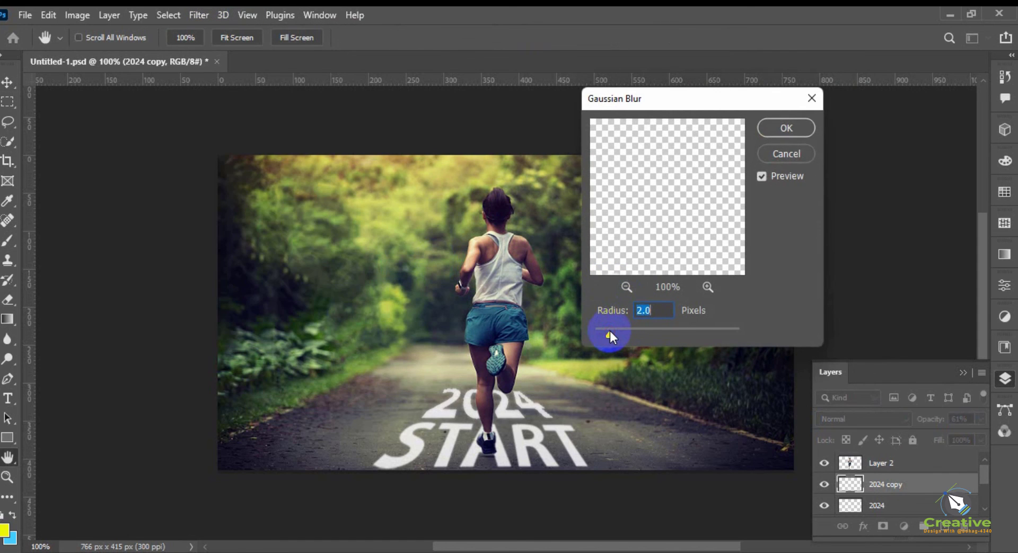
left_click(777, 129)
left_click(616, 354)
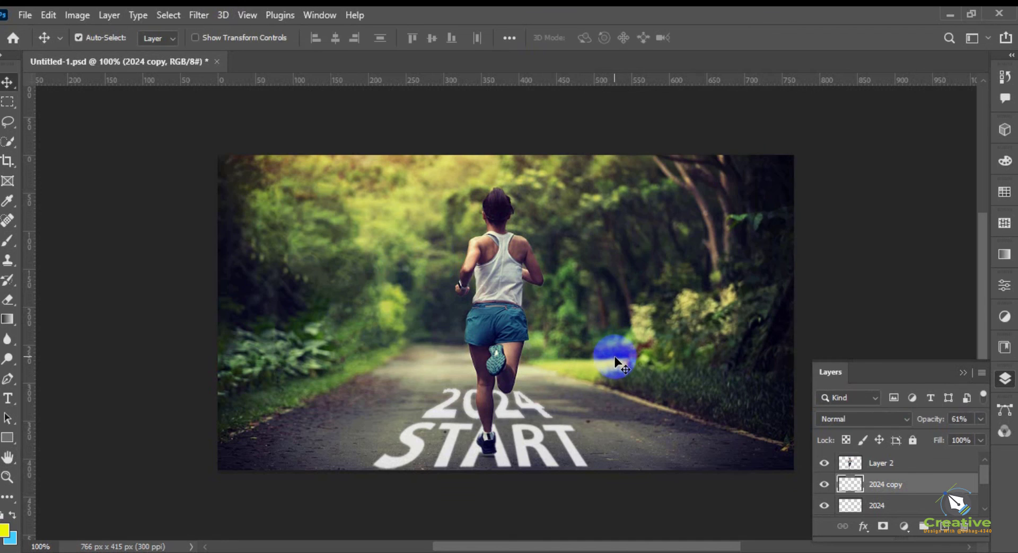
left_click(961, 375)
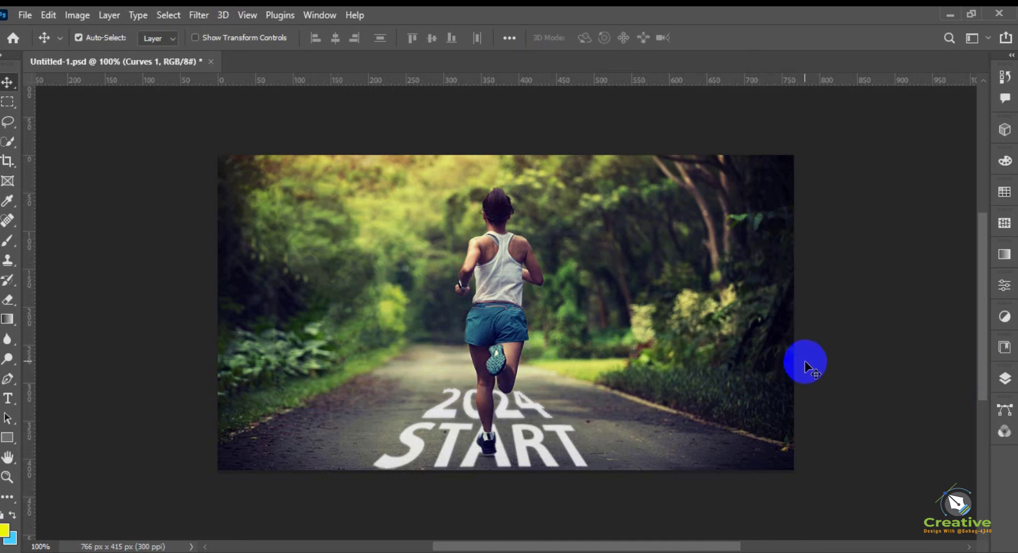